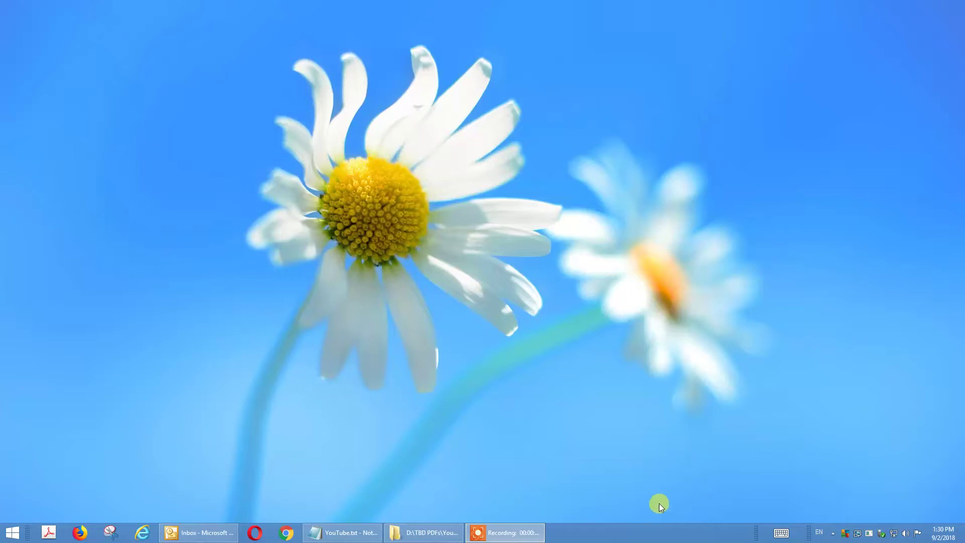
Switch to the Opera browser and load the steel connection design page at asp.civilbay.com/connect.
{"action": "mouse_move", "coordinate": [494, 541]}
{"action": "left_click", "coordinate": [258, 533]}
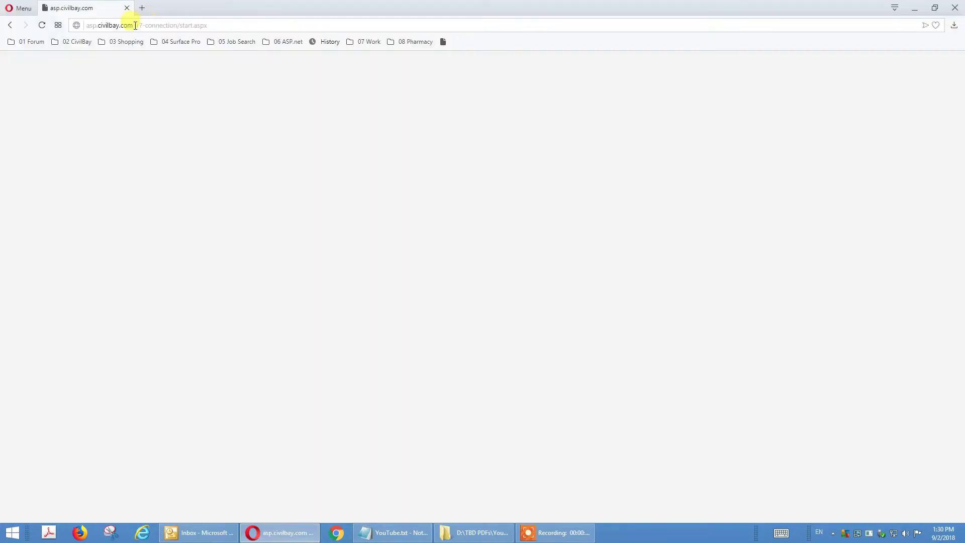
{"action": "left_click", "coordinate": [129, 23]}
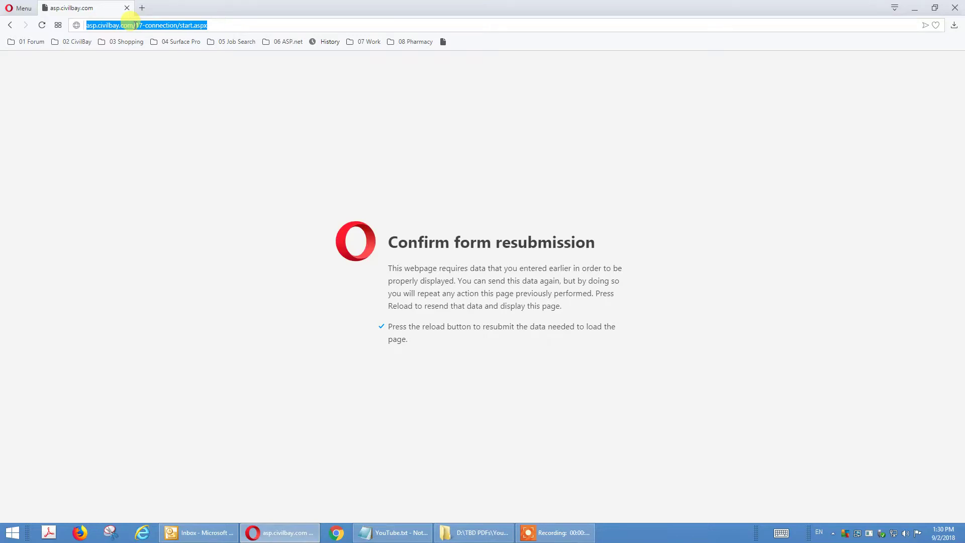
{"action": "type", "text": "as"}
{"action": "left_click", "coordinate": [163, 25]}
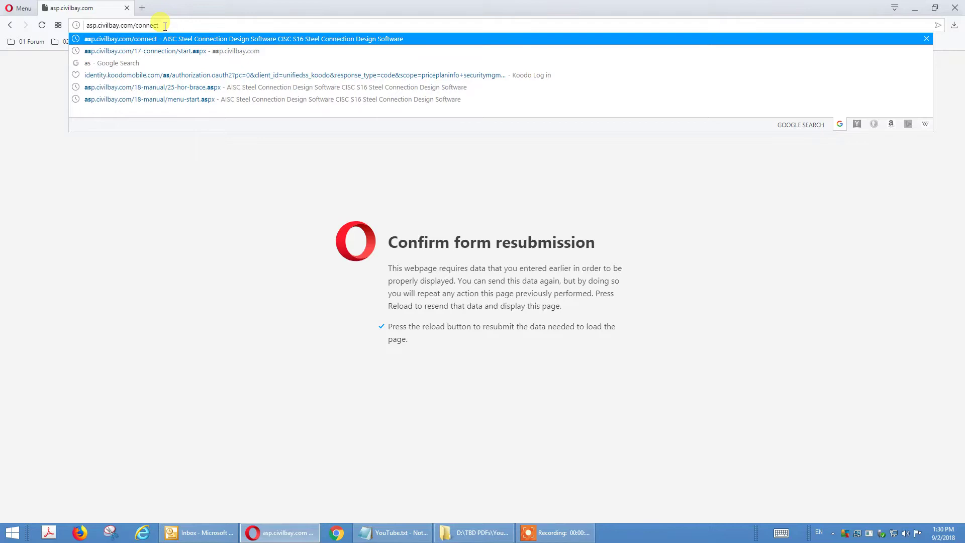
{"action": "key", "text": "Return"}
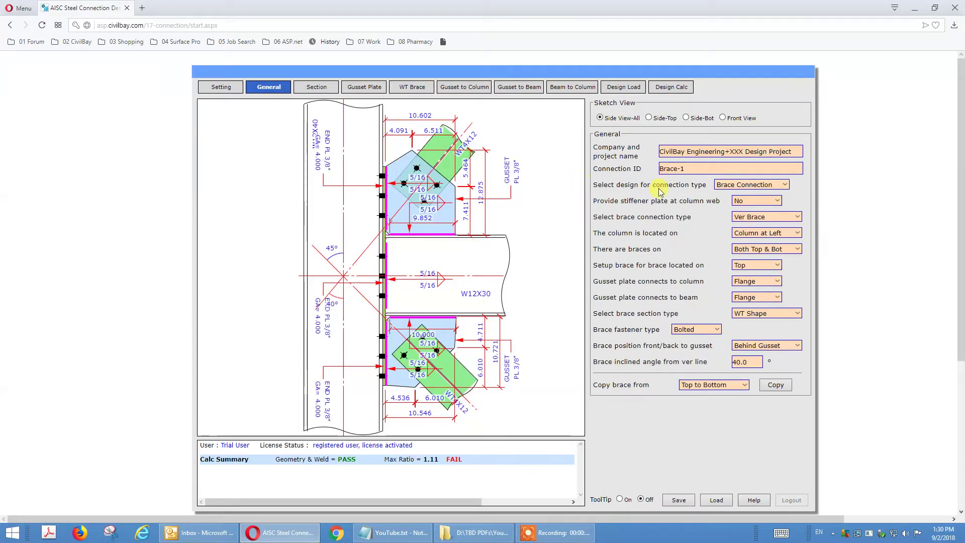
Set the brace connection type to Hor Brace and position the bottom brace Behind Gusset.
{"action": "left_click", "coordinate": [767, 217]}
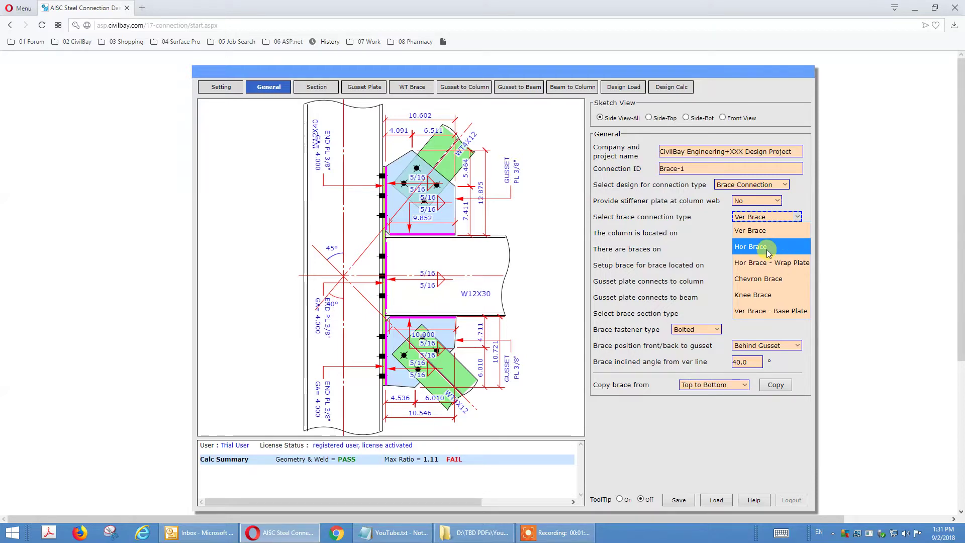
{"action": "left_click", "coordinate": [768, 252]}
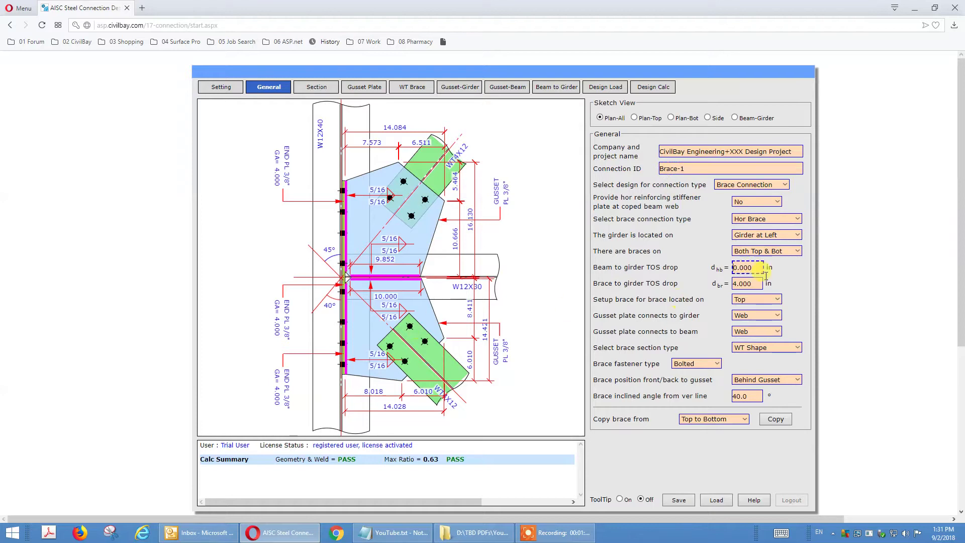
{"action": "left_click", "coordinate": [757, 300]}
{"action": "left_click", "coordinate": [756, 329]}
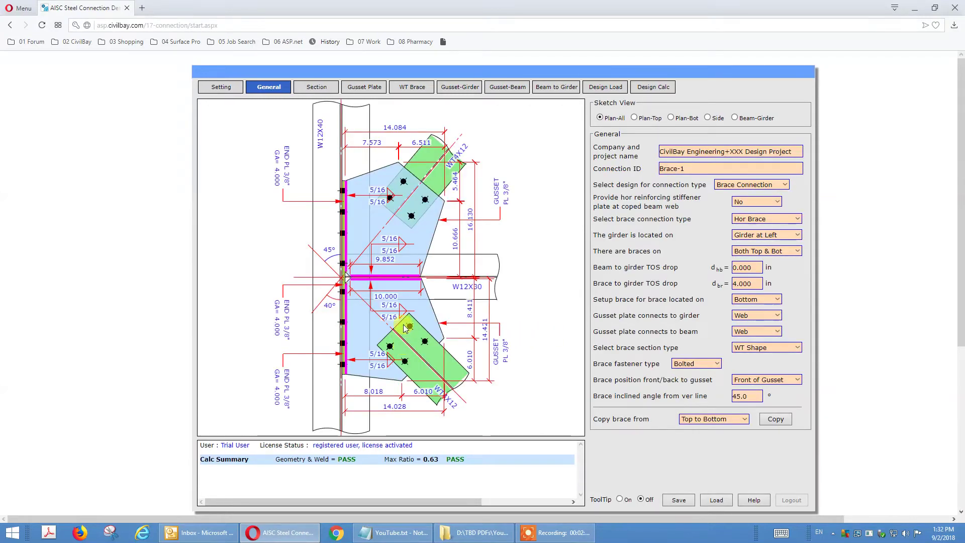
{"action": "left_click", "coordinate": [783, 379]}
{"action": "left_click", "coordinate": [768, 408]}
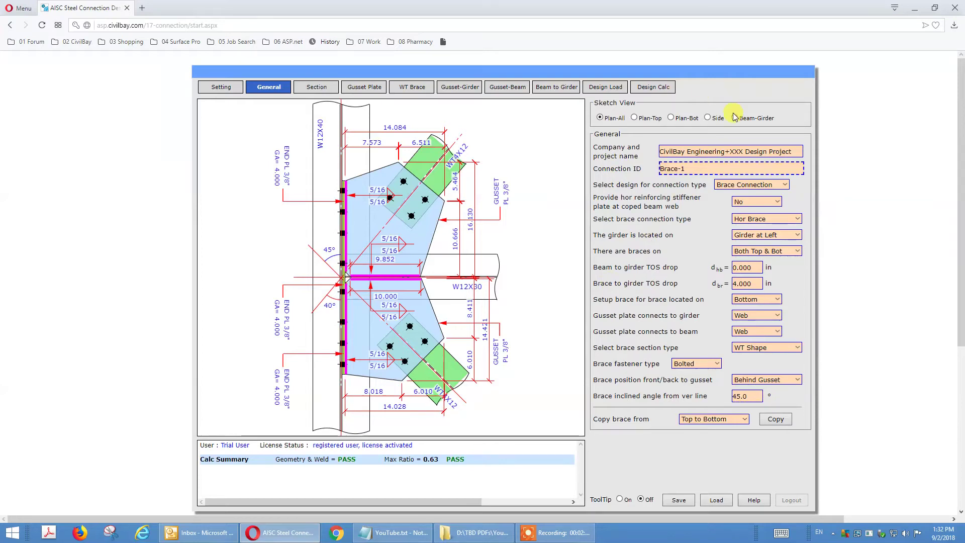
Check the Side sketch view, switch the sketch to Beam-Girder, and set the beam to girder TOS drop to 2 in.
{"action": "left_click", "coordinate": [708, 119]}
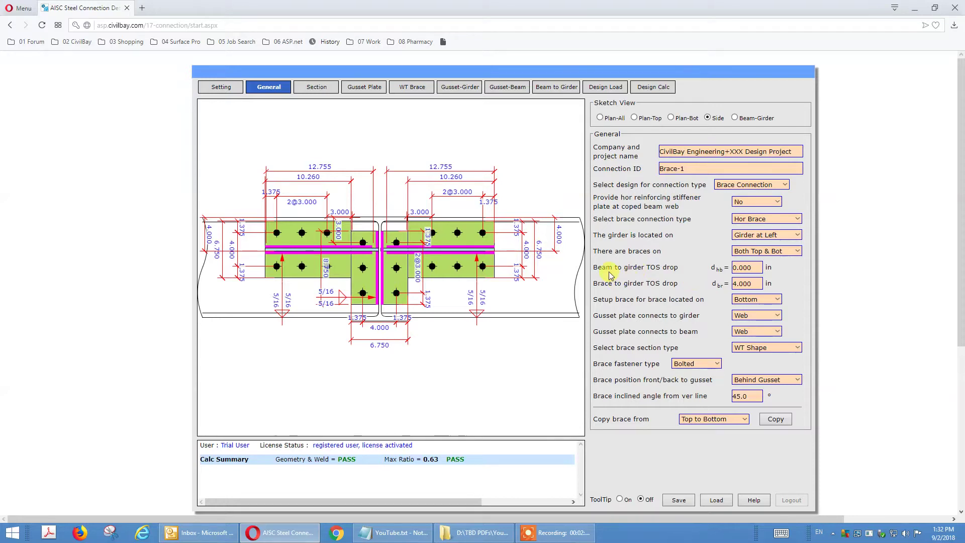
{"action": "left_click", "coordinate": [750, 268]}
{"action": "left_click", "coordinate": [755, 268]}
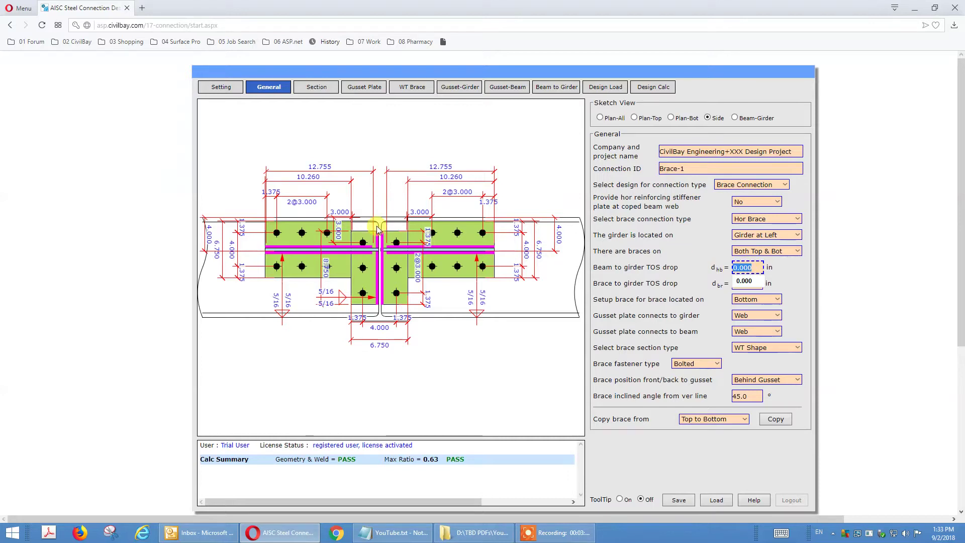
{"action": "left_click", "coordinate": [710, 118]}
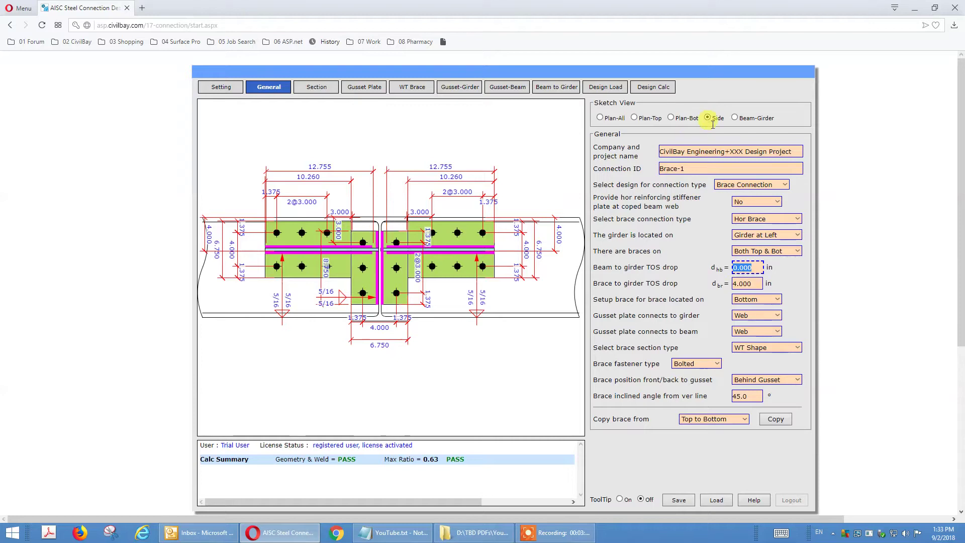
{"action": "left_click", "coordinate": [744, 118]}
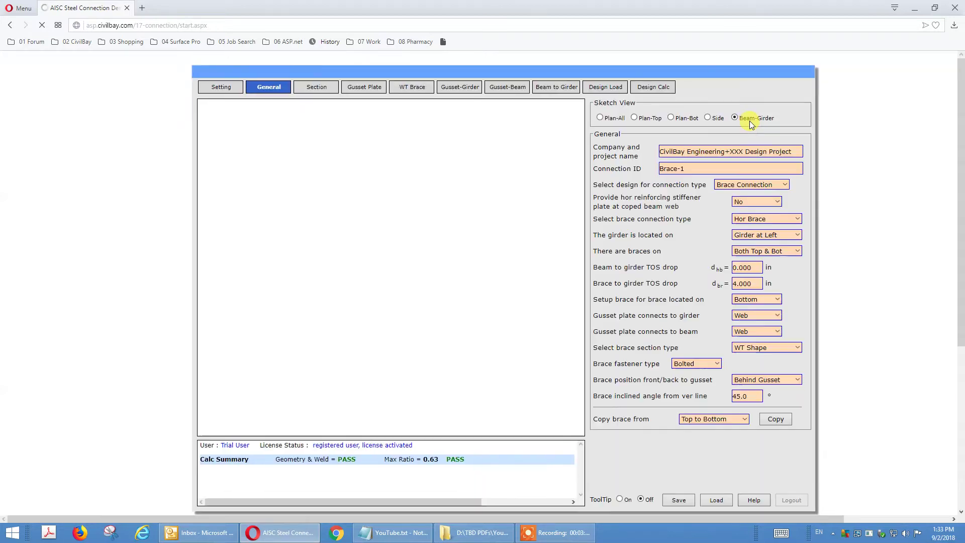
{"action": "left_click", "coordinate": [776, 317]}
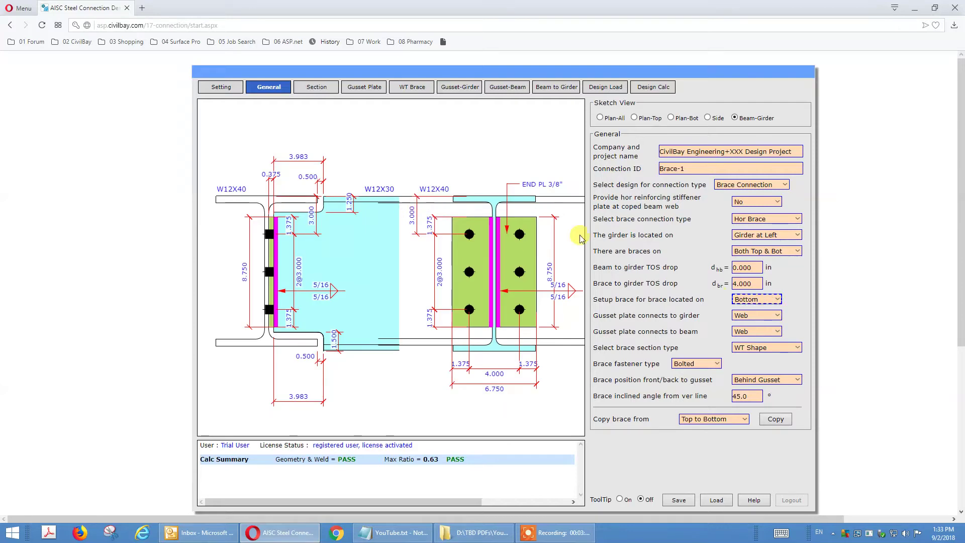
{"action": "left_click", "coordinate": [748, 268]}
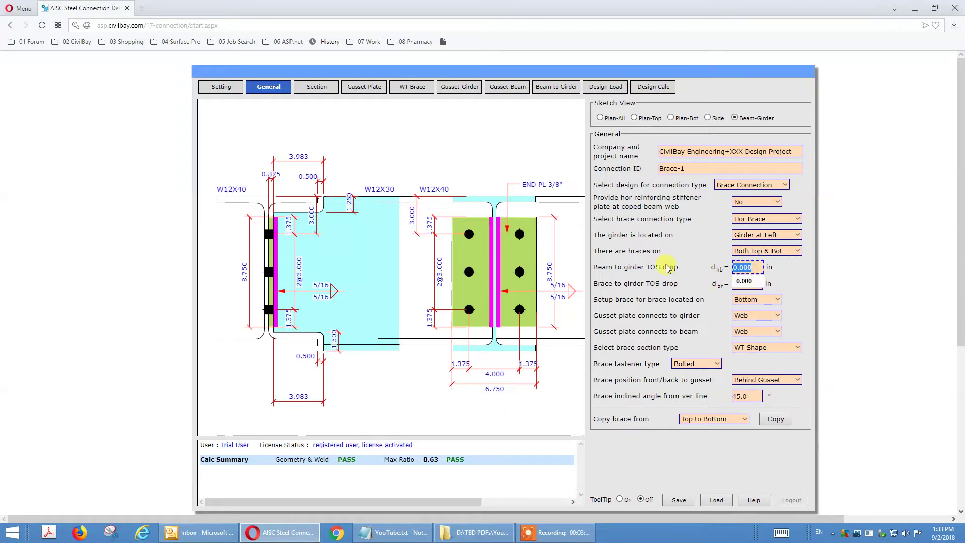
{"action": "type", "text": "2"}
{"action": "key", "text": "Tab"}
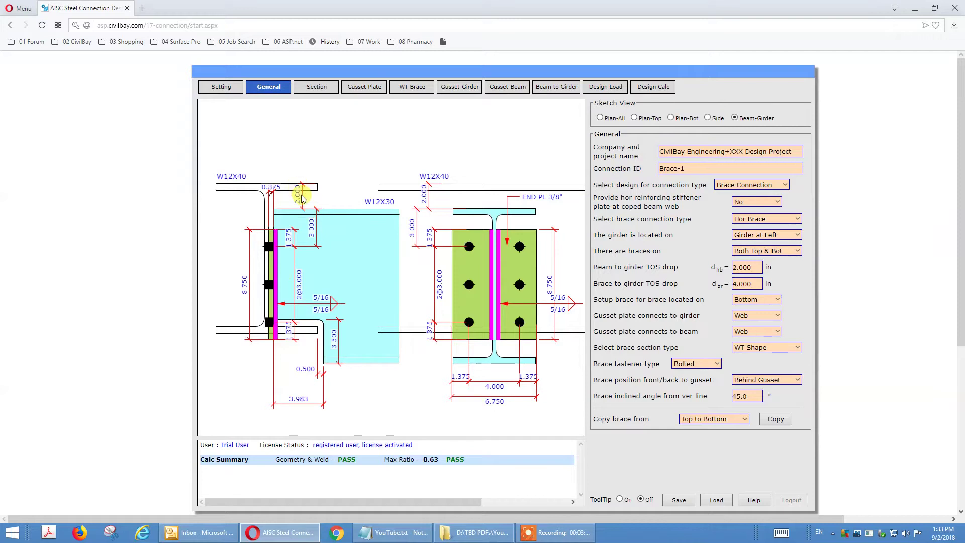
Show the Side sketch view and set the bottom brace's brace to girder TOS drop to 3.000 in.
{"action": "left_click", "coordinate": [707, 120]}
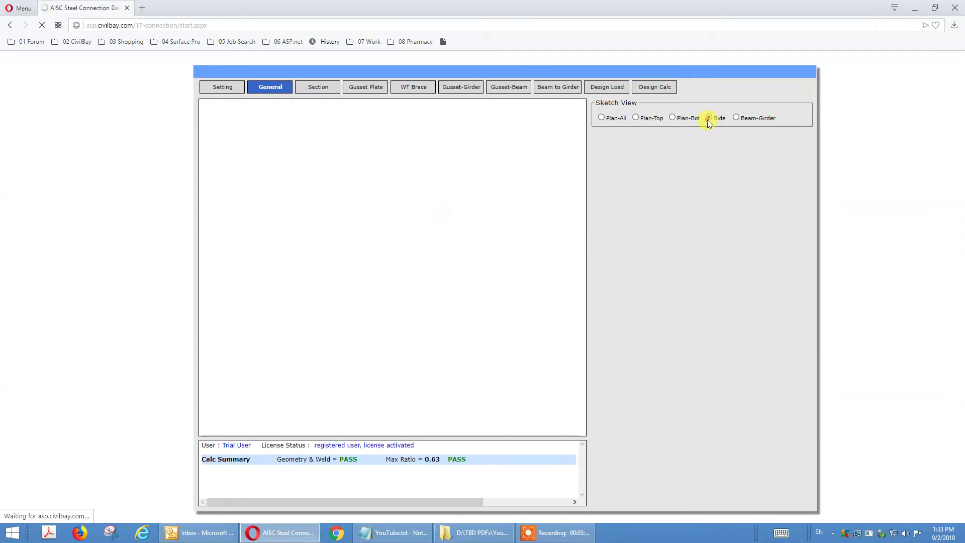
{"action": "right_click", "coordinate": [708, 122]}
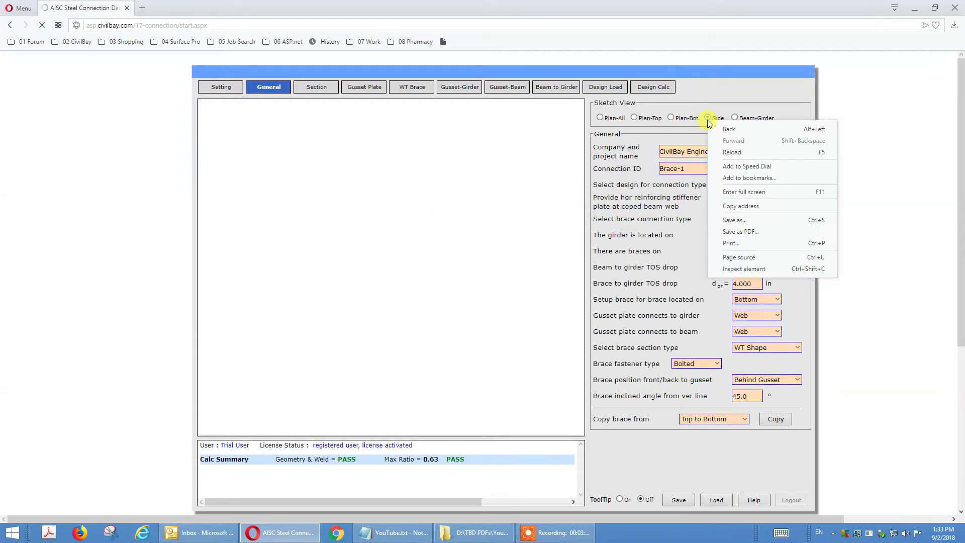
{"action": "left_click", "coordinate": [706, 96]}
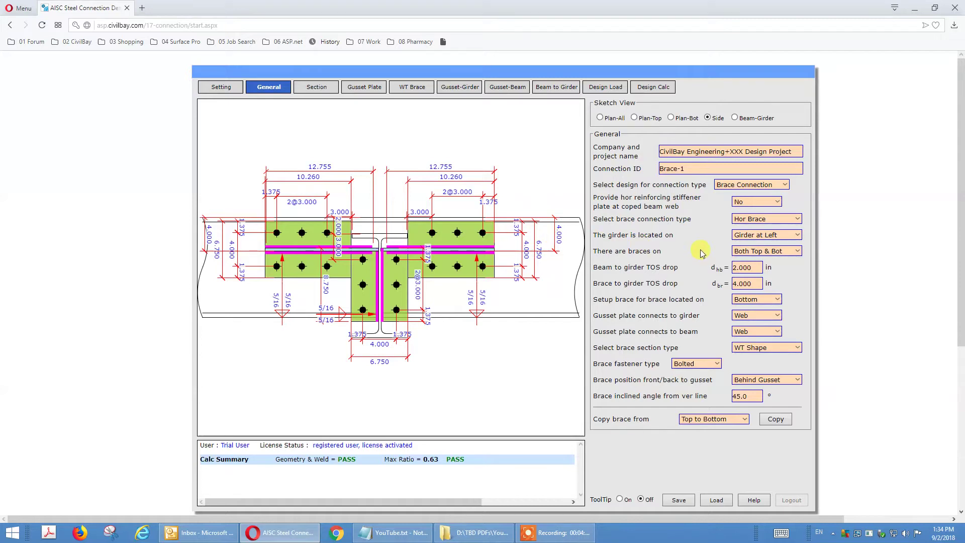
{"action": "key", "text": "Tab"}
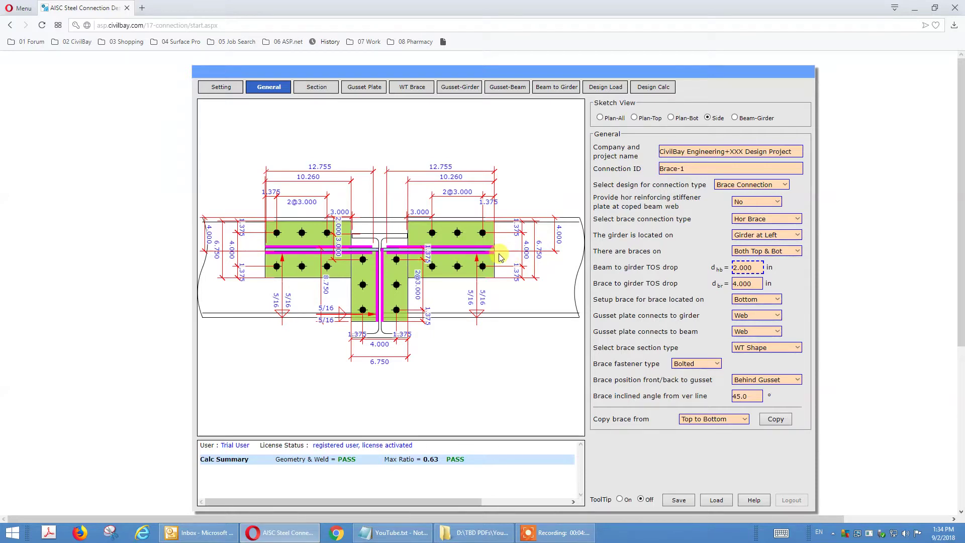
{"action": "left_click", "coordinate": [746, 284]}
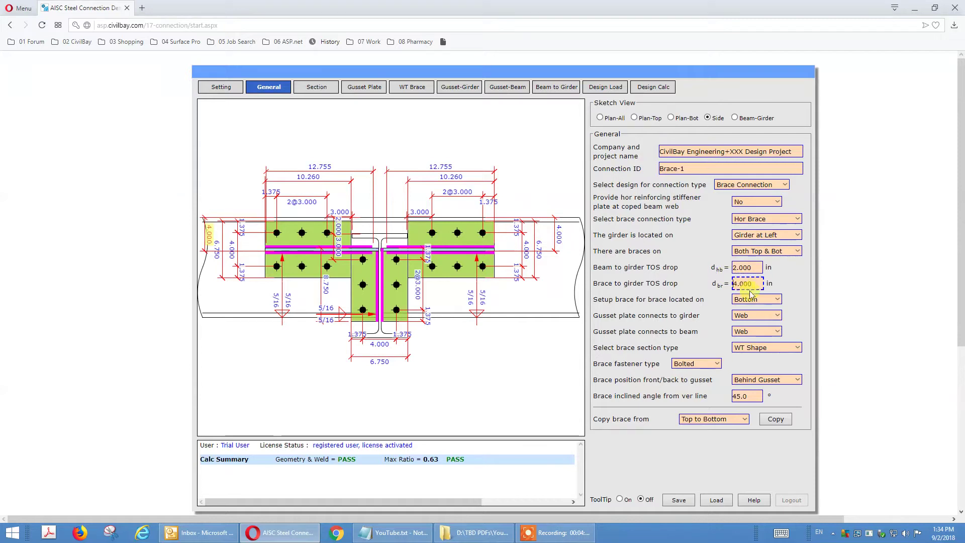
{"action": "double_click", "coordinate": [758, 284]}
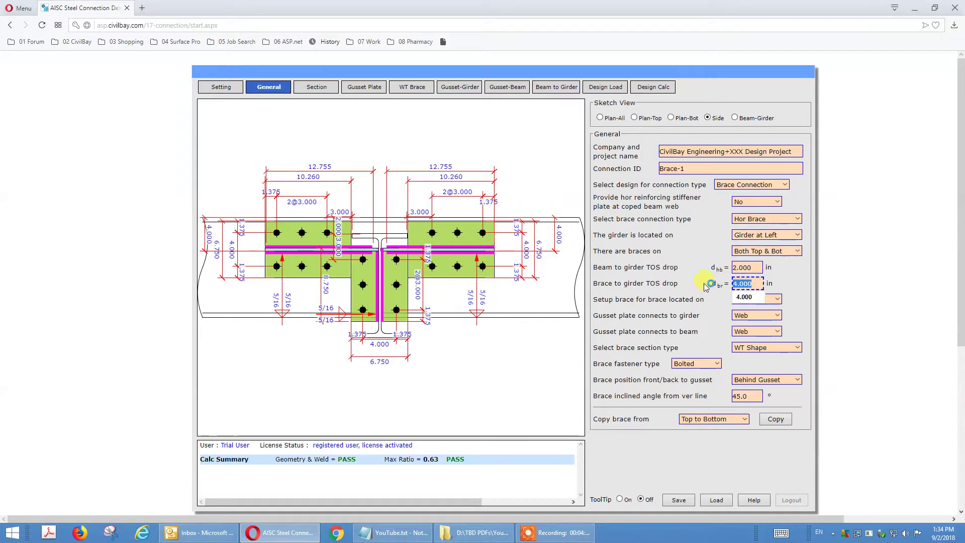
{"action": "type", "text": "3.000"}
{"action": "left_click", "coordinate": [682, 283]}
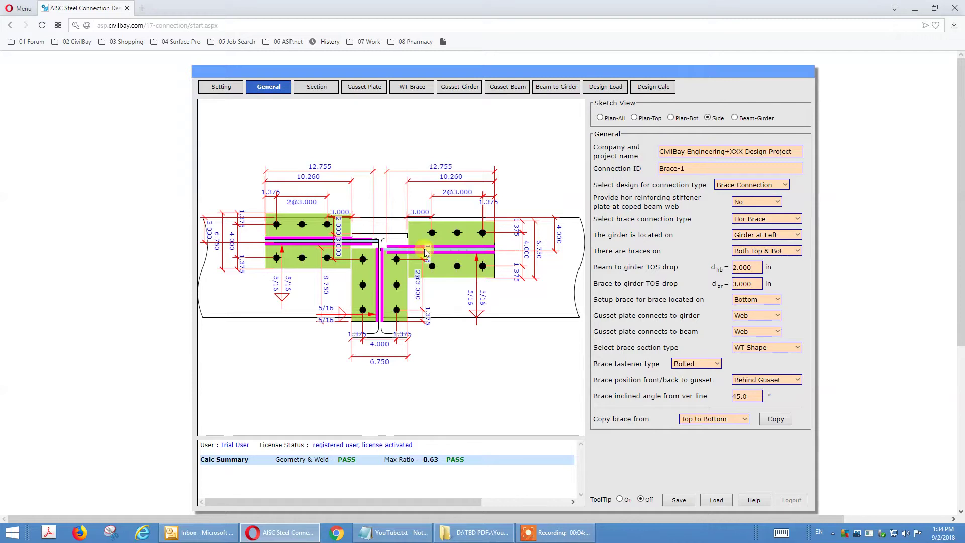
{"action": "left_click", "coordinate": [759, 239]}
{"action": "left_click", "coordinate": [762, 253]}
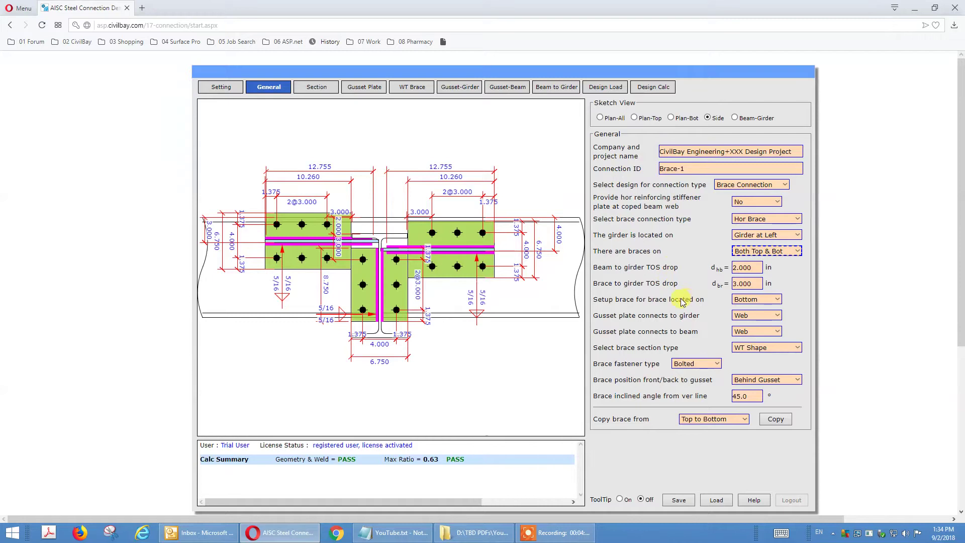
{"action": "left_click", "coordinate": [743, 301]}
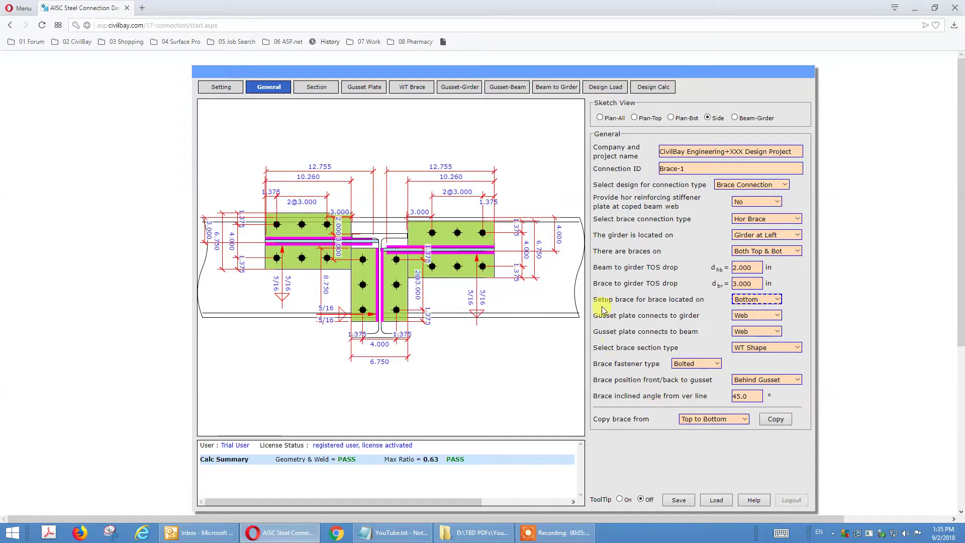
{"action": "left_click", "coordinate": [783, 252]}
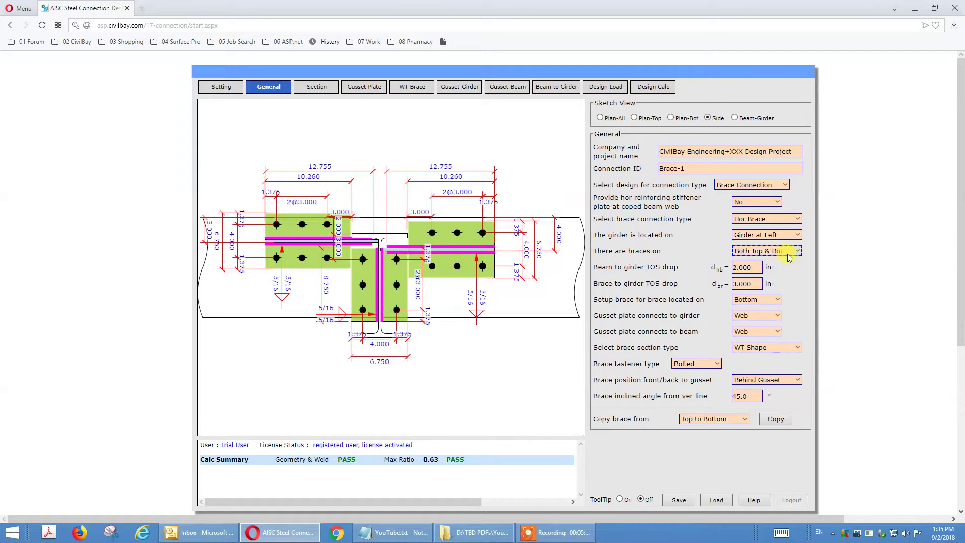
{"action": "left_click", "coordinate": [788, 239]}
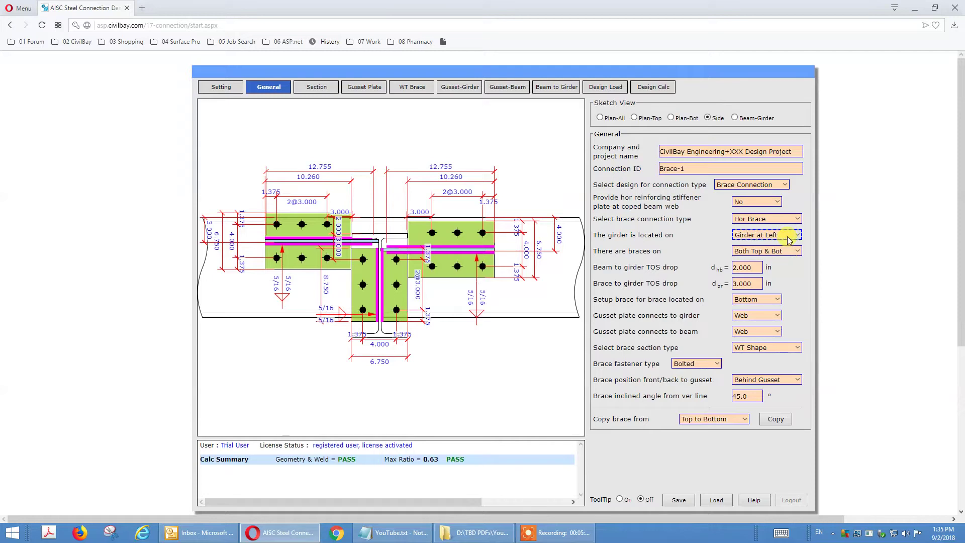
Set the top brace's brace to girder TOS drop to 5.000 in and copy the brace setup from Top to Bottom.
{"action": "left_click", "coordinate": [769, 300]}
{"action": "left_click", "coordinate": [769, 314]}
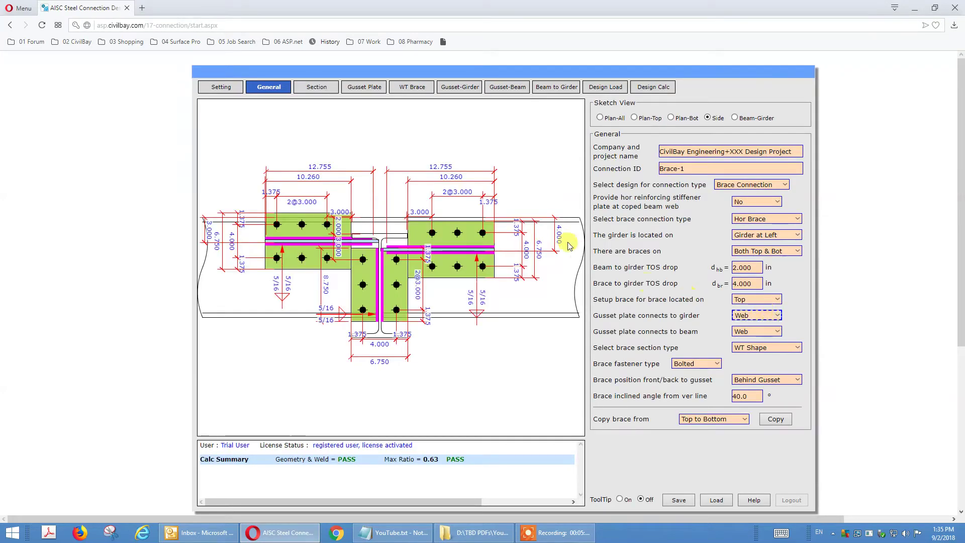
{"action": "left_click", "coordinate": [738, 299]}
{"action": "left_click", "coordinate": [759, 283]}
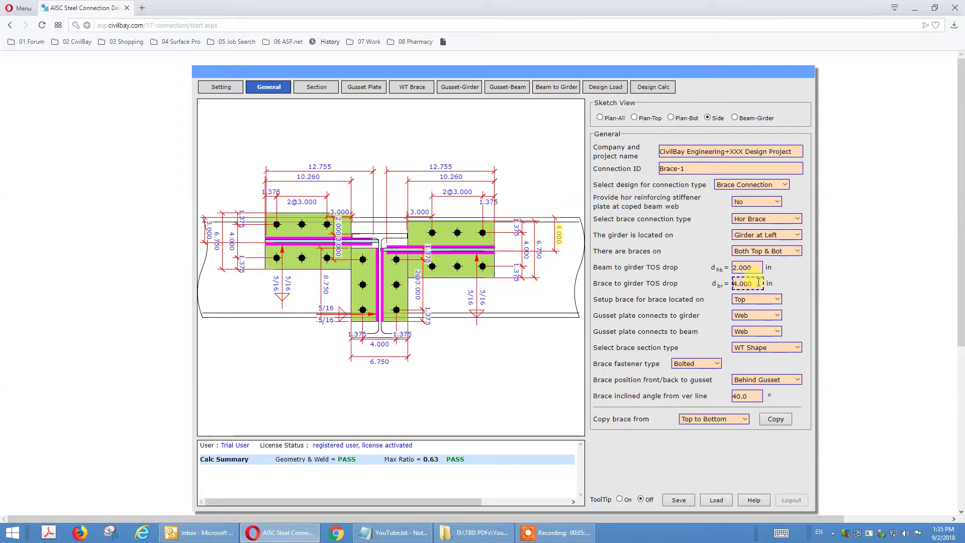
{"action": "double_click", "coordinate": [759, 283]}
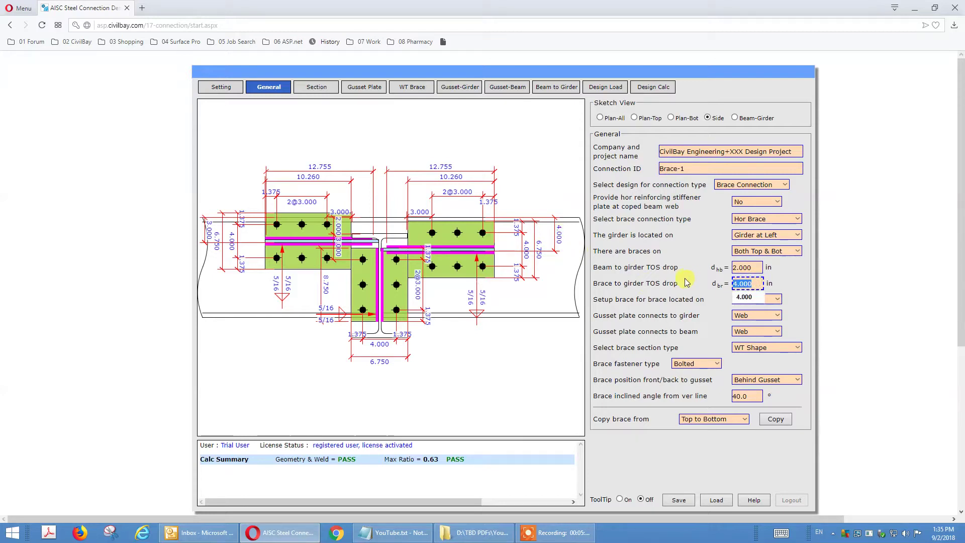
{"action": "type", "text": "5.000"}
{"action": "key", "text": "Return"}
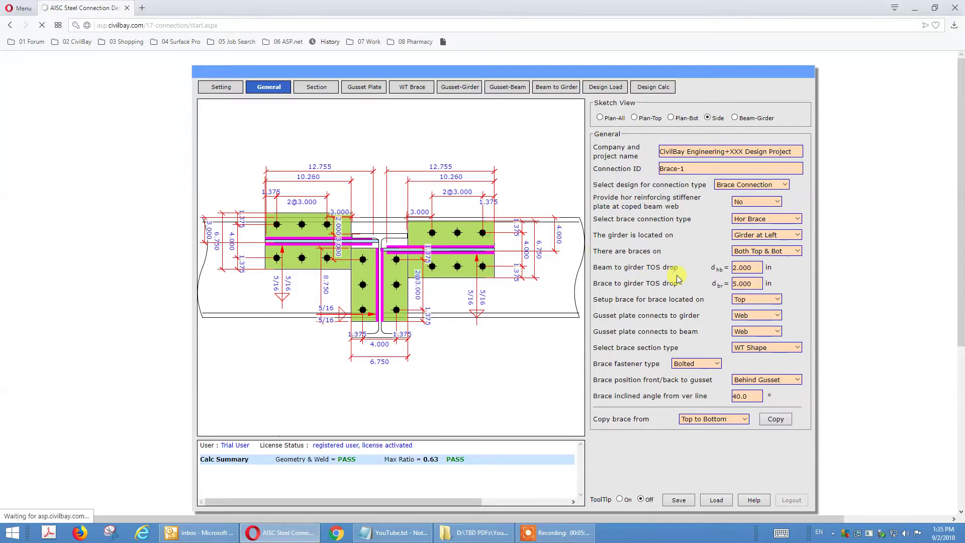
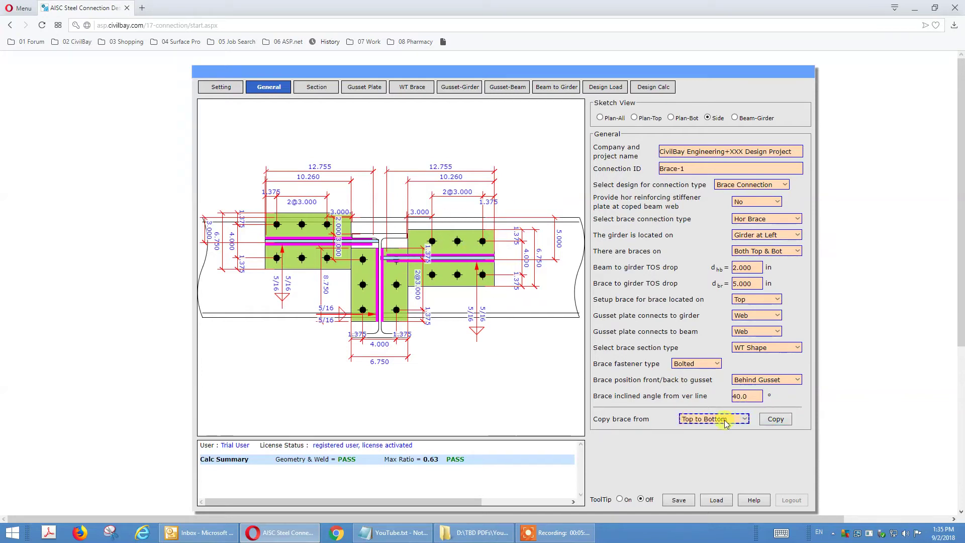
{"action": "left_click", "coordinate": [779, 420]}
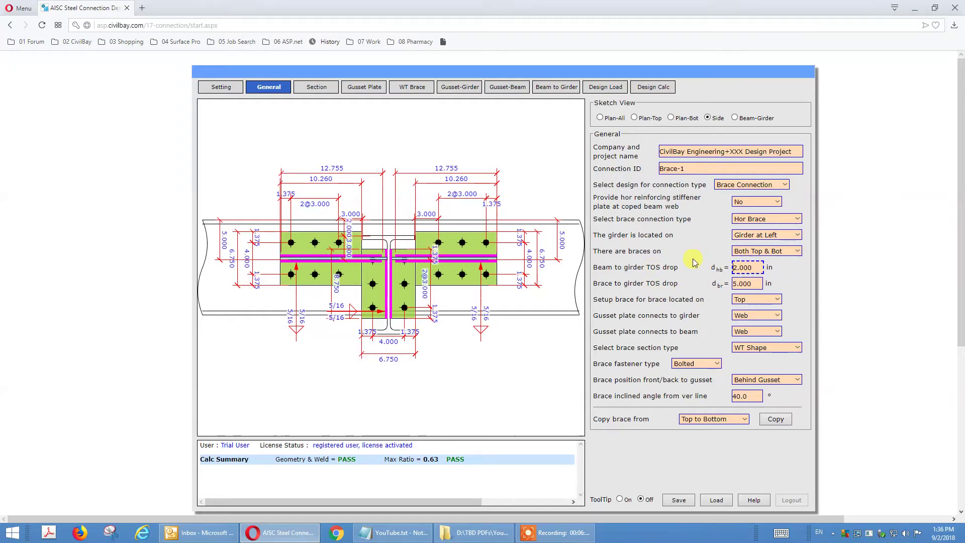
Examine the brace to girder TOS drop setting against the plan sketch and return to the Side sketch view.
{"action": "left_click", "coordinate": [749, 284]}
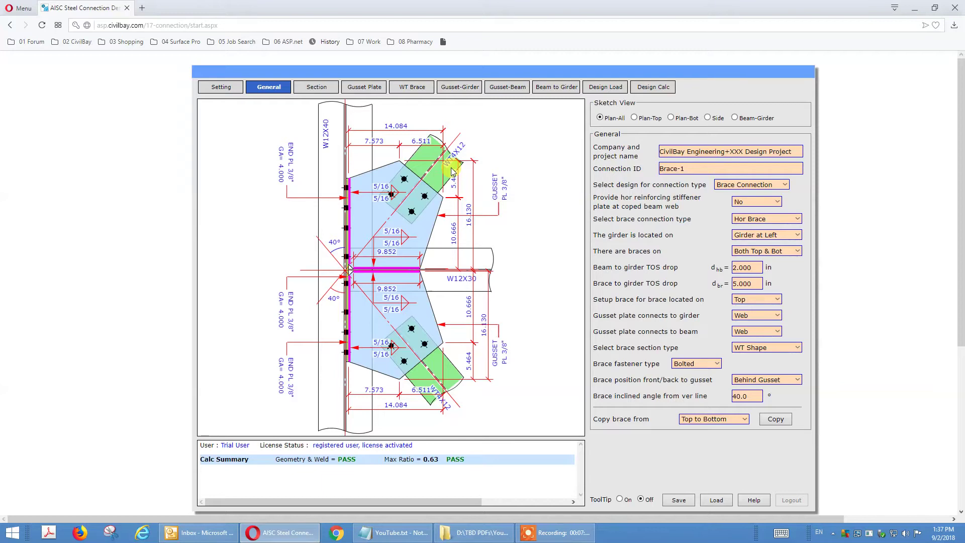
{"action": "left_click", "coordinate": [743, 284]}
{"action": "left_click", "coordinate": [635, 285]}
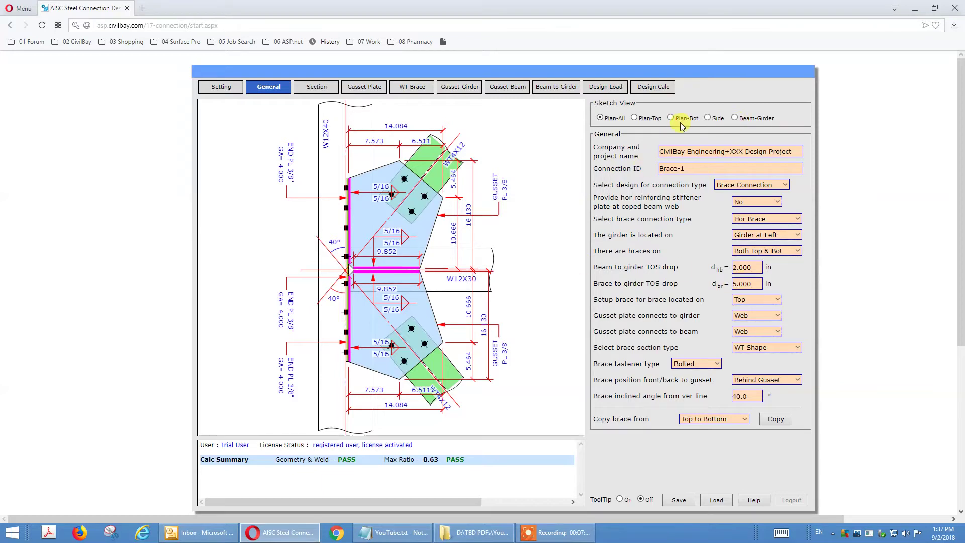
{"action": "left_click", "coordinate": [708, 117]}
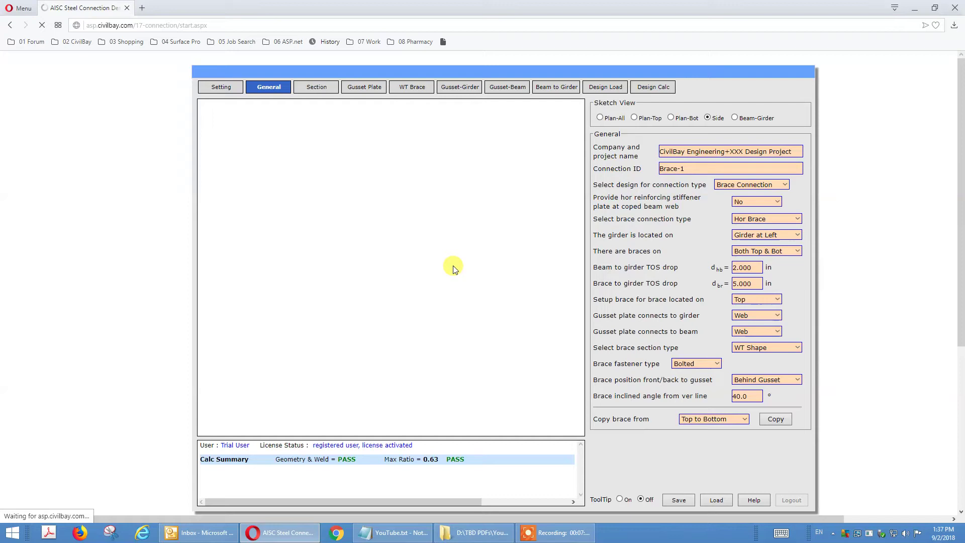
Set the beam to girder TOS drop to 0 in.
{"action": "left_click", "coordinate": [744, 268]}
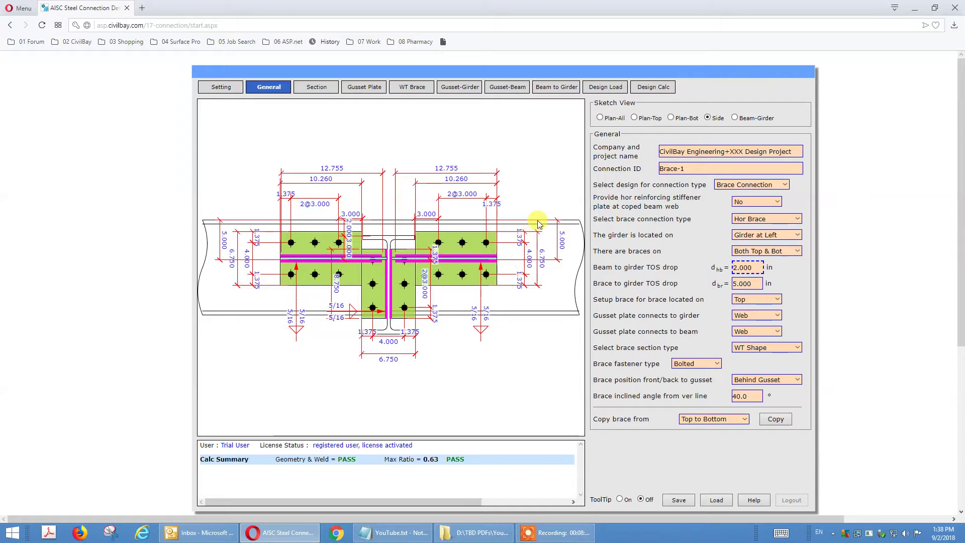
{"action": "double_click", "coordinate": [754, 268]}
{"action": "type", "text": "0"}
{"action": "key", "text": "Tab"}
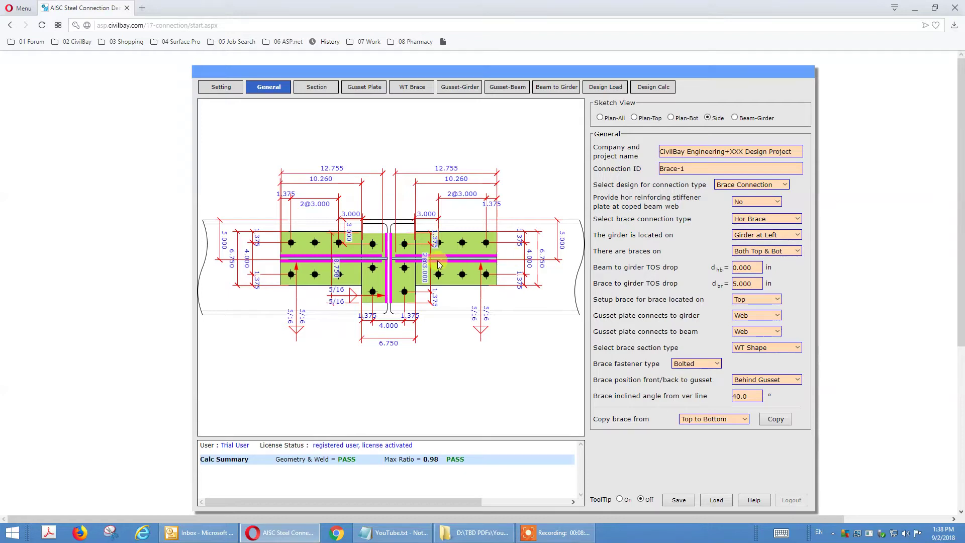
Check the Plan-All and Beam-Girder sketches and set the beam-to-girder bottom flange cope depth to 1.500 in.
{"action": "left_click", "coordinate": [601, 118]}
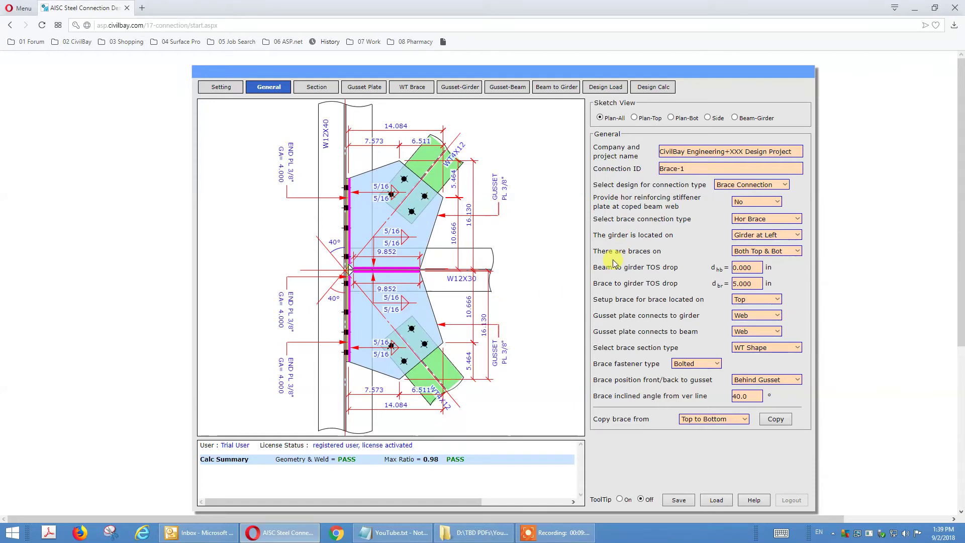
{"action": "left_click", "coordinate": [663, 151]}
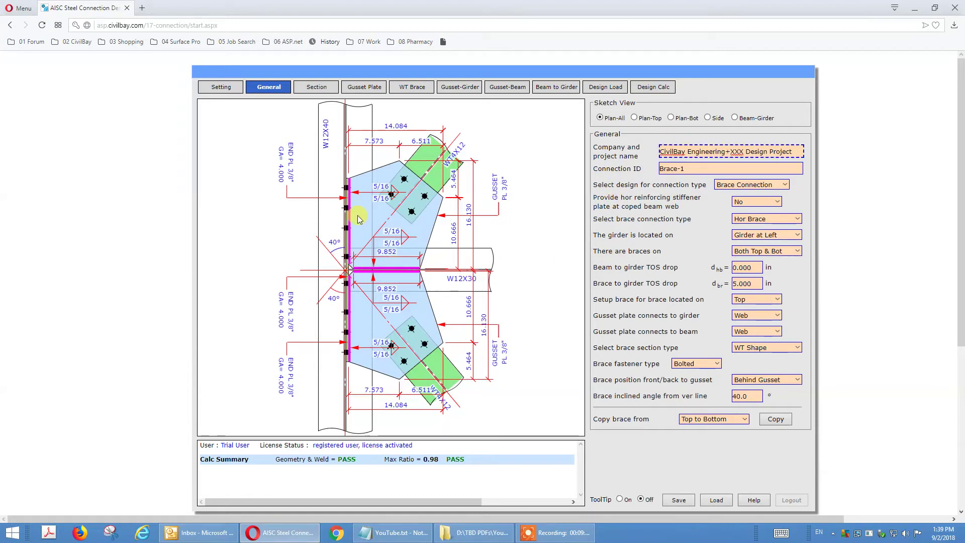
{"action": "left_click", "coordinate": [743, 117]}
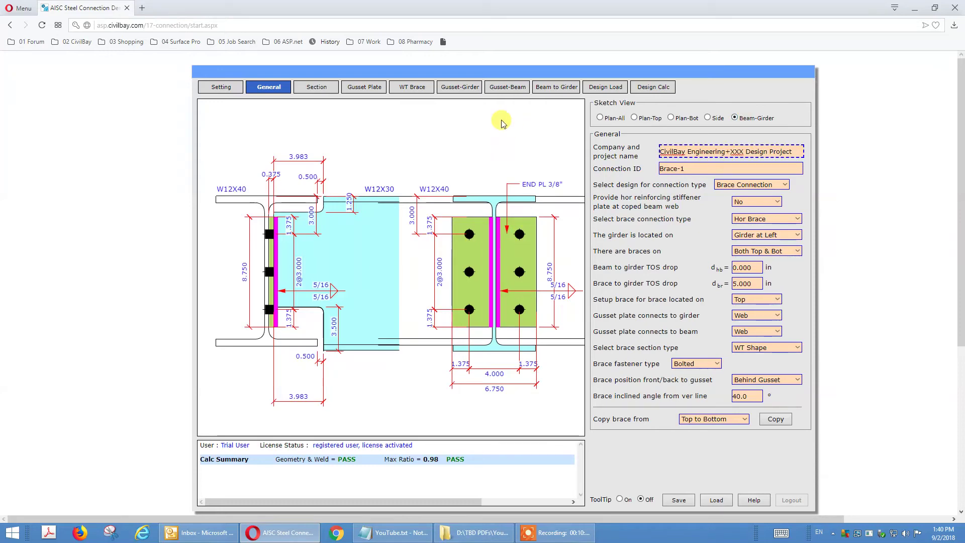
{"action": "left_click", "coordinate": [552, 88]}
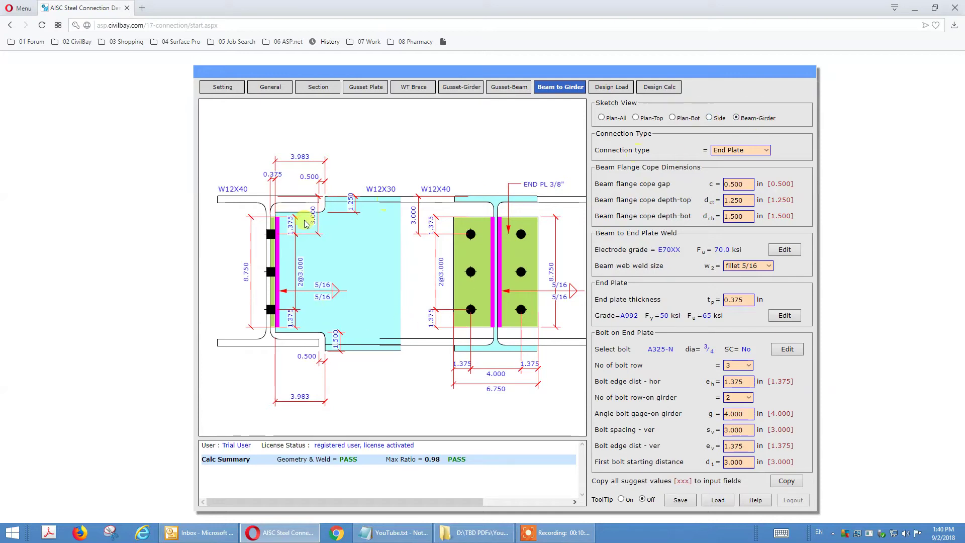
Compare the Side and Plan-All sketches and examine the end plate's bolt row and gage settings.
{"action": "left_click", "coordinate": [709, 117]}
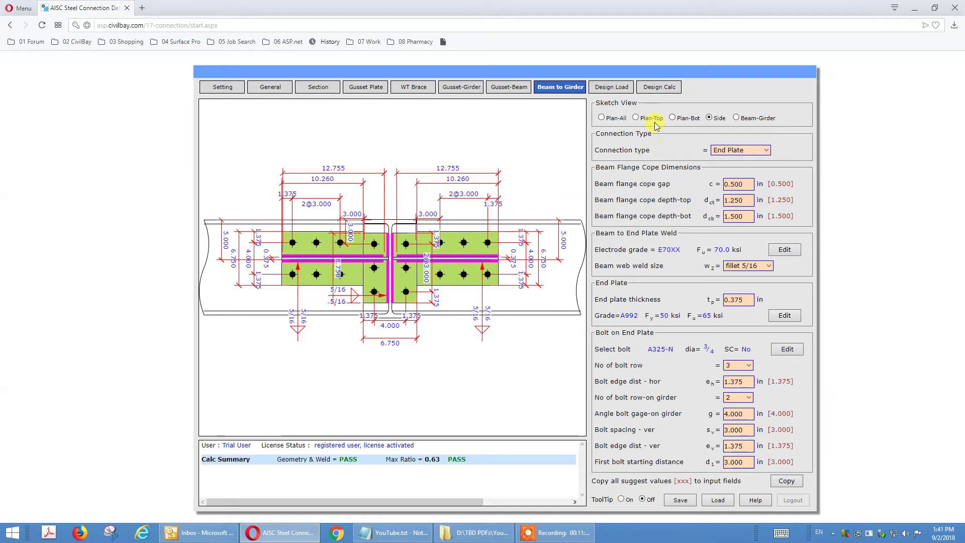
{"action": "left_click", "coordinate": [610, 118]}
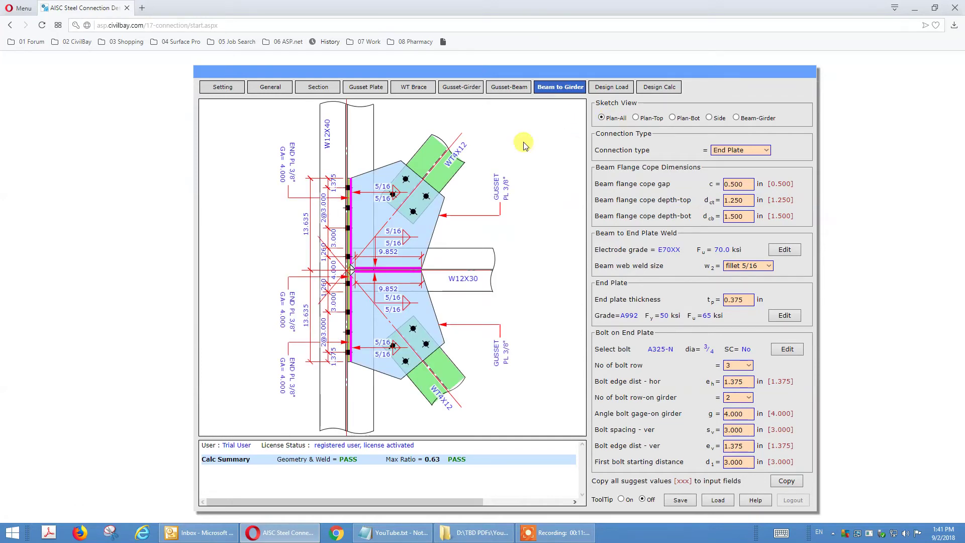
{"action": "left_click", "coordinate": [737, 365]}
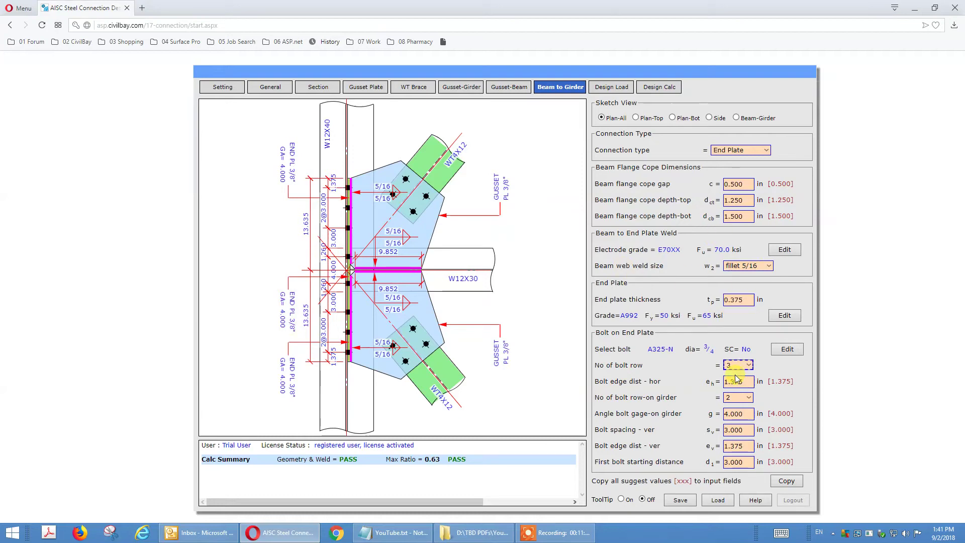
{"action": "left_click", "coordinate": [734, 414]}
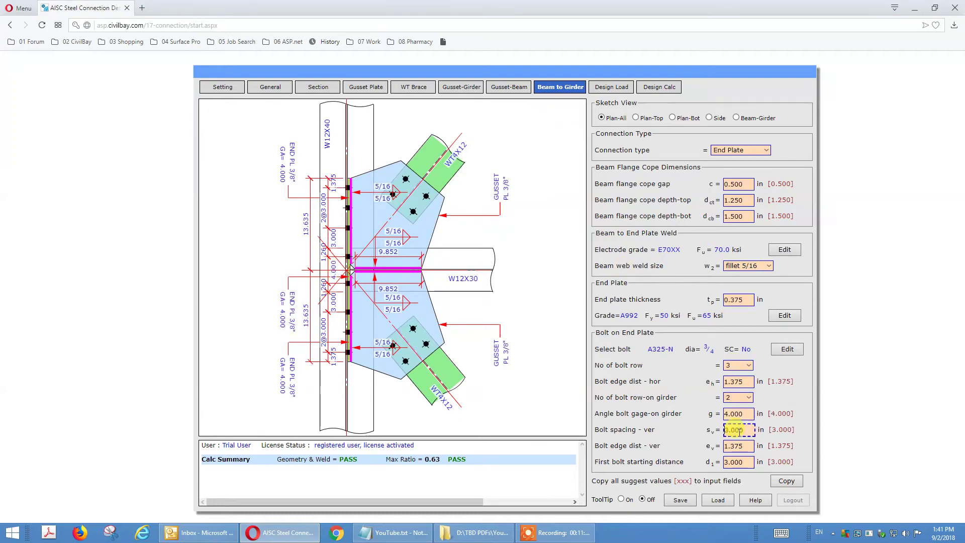
Examine the end plate's vertical bolt spacing, edge distances and bolt gage against the Side sketch.
{"action": "left_click", "coordinate": [710, 119]}
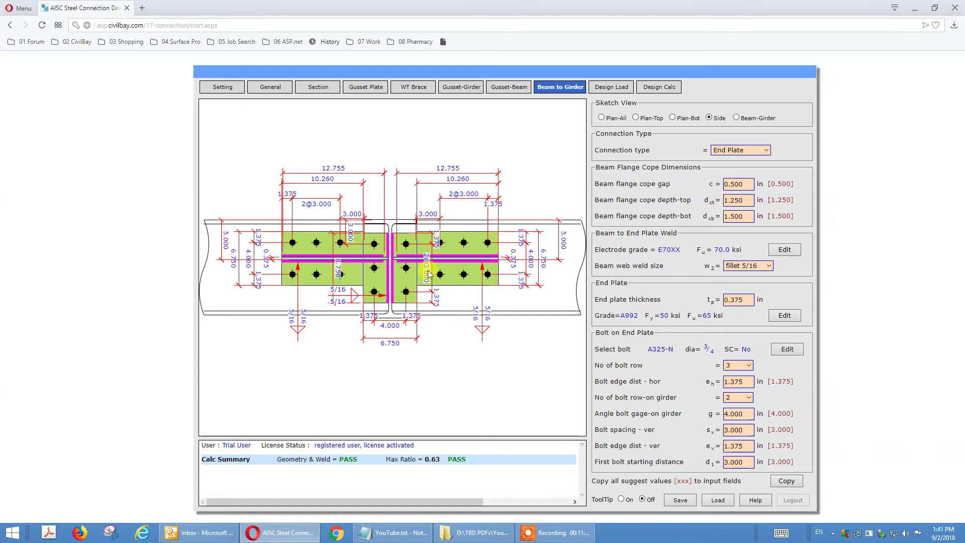
{"action": "left_click", "coordinate": [741, 428]}
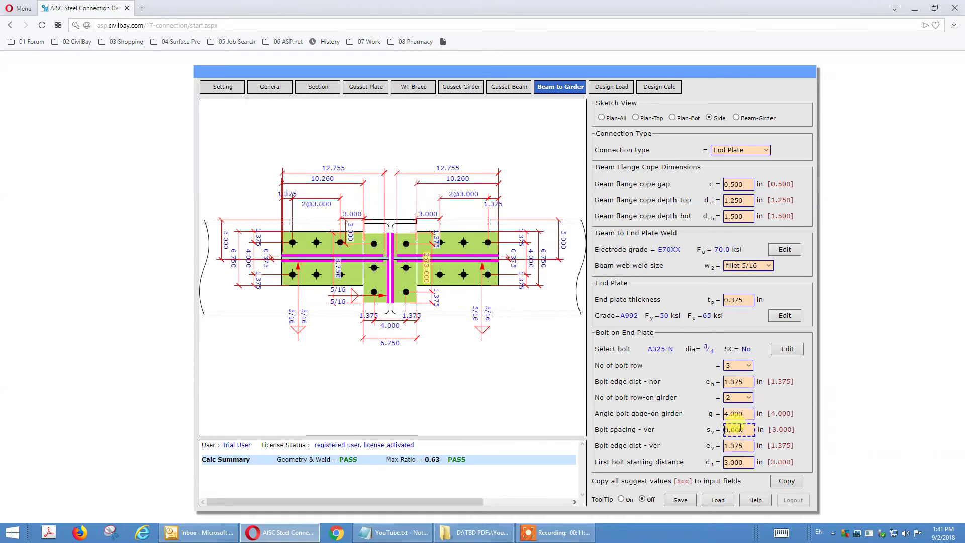
{"action": "left_click", "coordinate": [734, 443]}
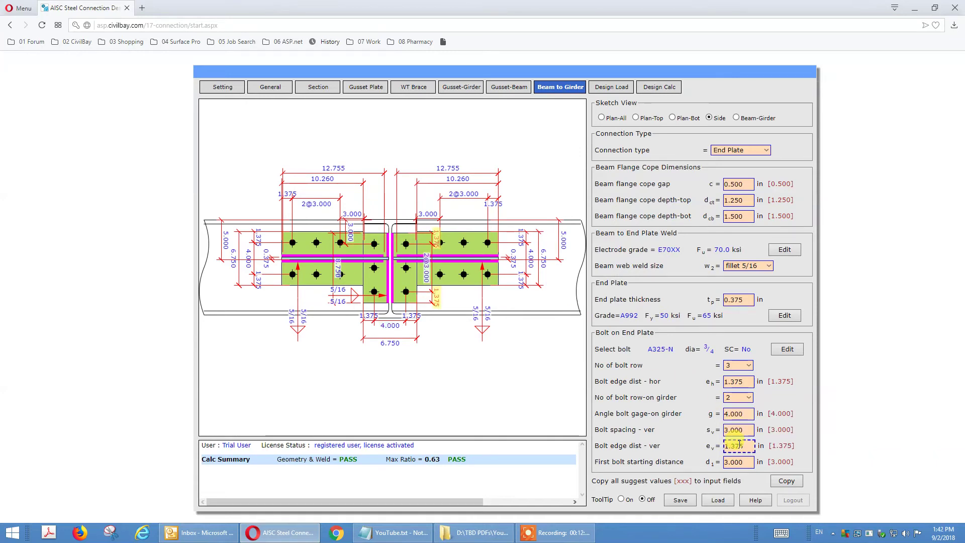
{"action": "left_click", "coordinate": [734, 381]}
{"action": "left_click", "coordinate": [735, 415]}
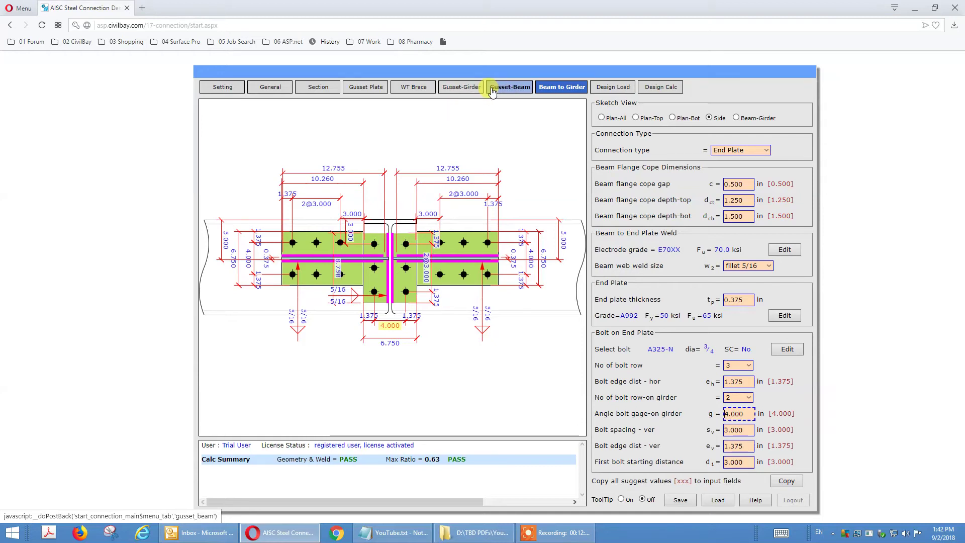
Review the Plan-All sketch, inspect the general brace location and TOS drop settings, and show the Side sketch.
{"action": "left_click", "coordinate": [613, 119]}
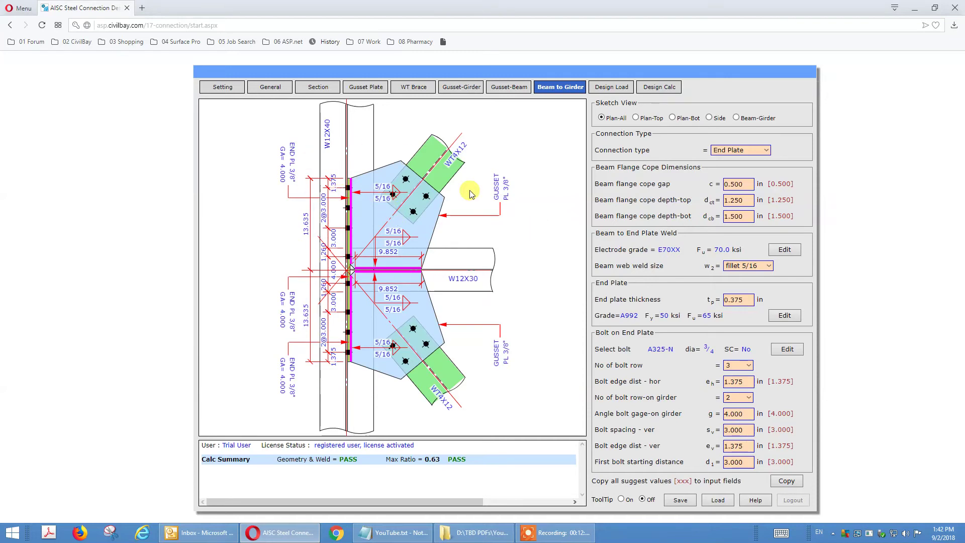
{"action": "left_click", "coordinate": [270, 87]}
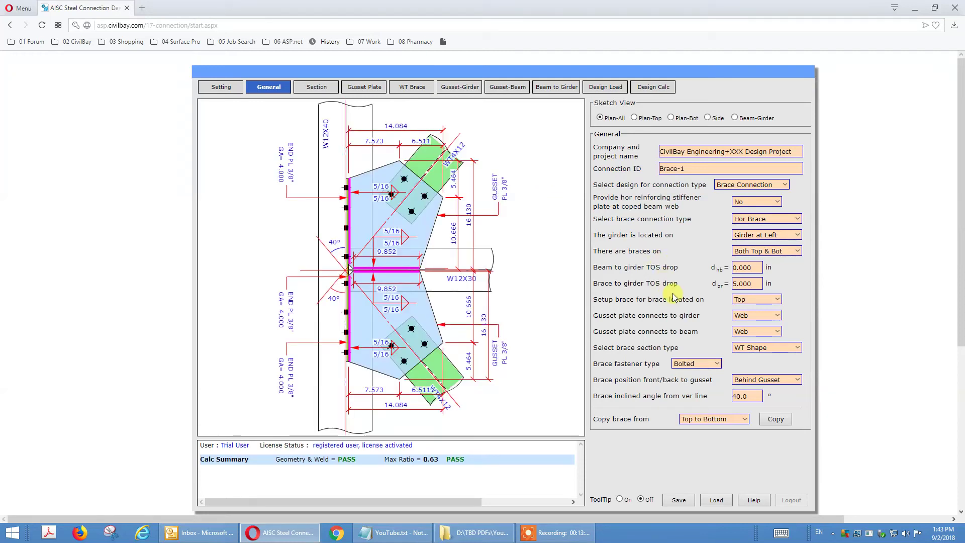
{"action": "left_click", "coordinate": [774, 300]}
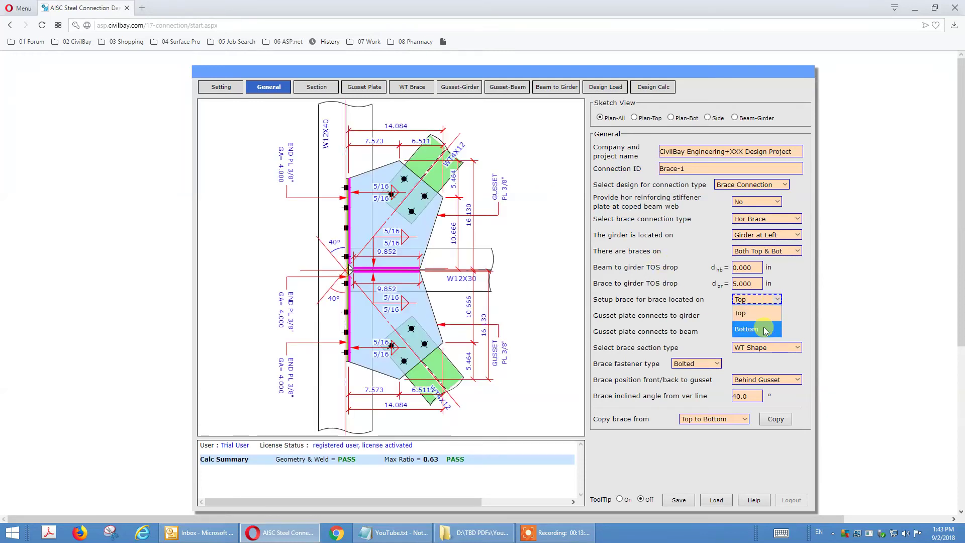
{"action": "left_click", "coordinate": [800, 277]}
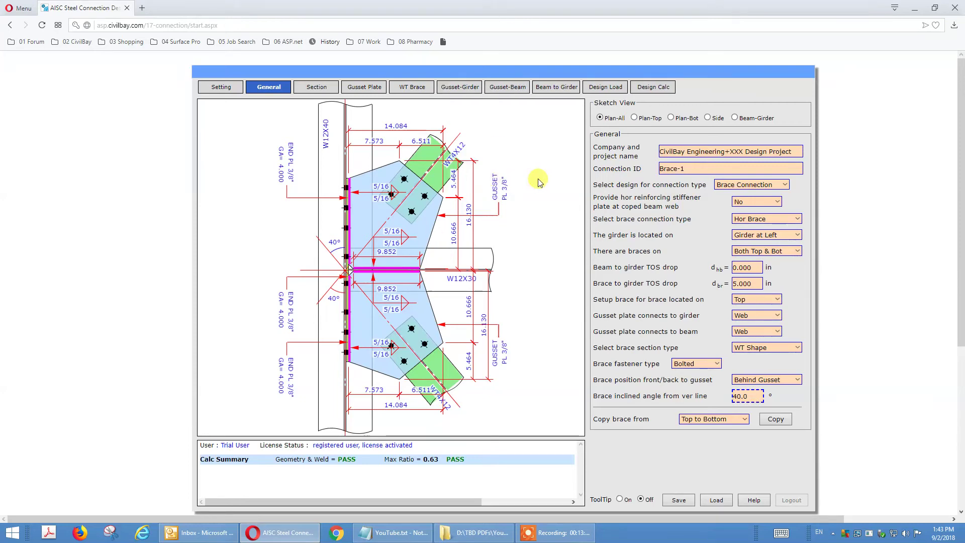
{"action": "left_click", "coordinate": [734, 284]}
{"action": "left_click", "coordinate": [751, 301]}
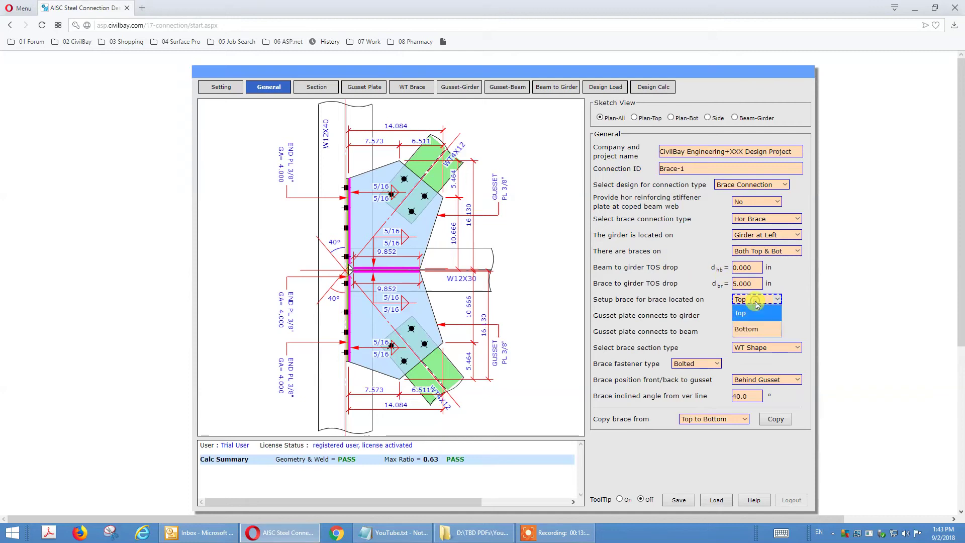
{"action": "left_click", "coordinate": [678, 306]}
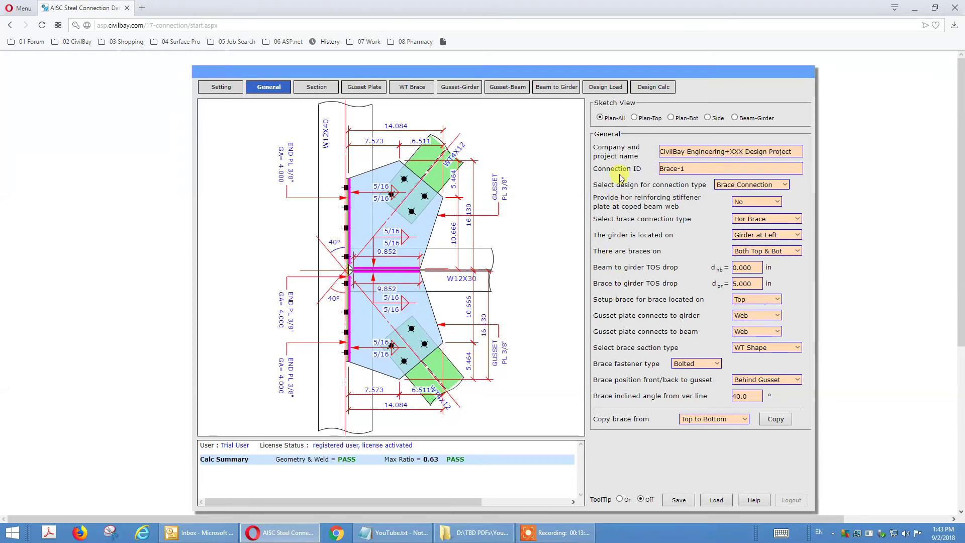
{"action": "left_click", "coordinate": [715, 119]}
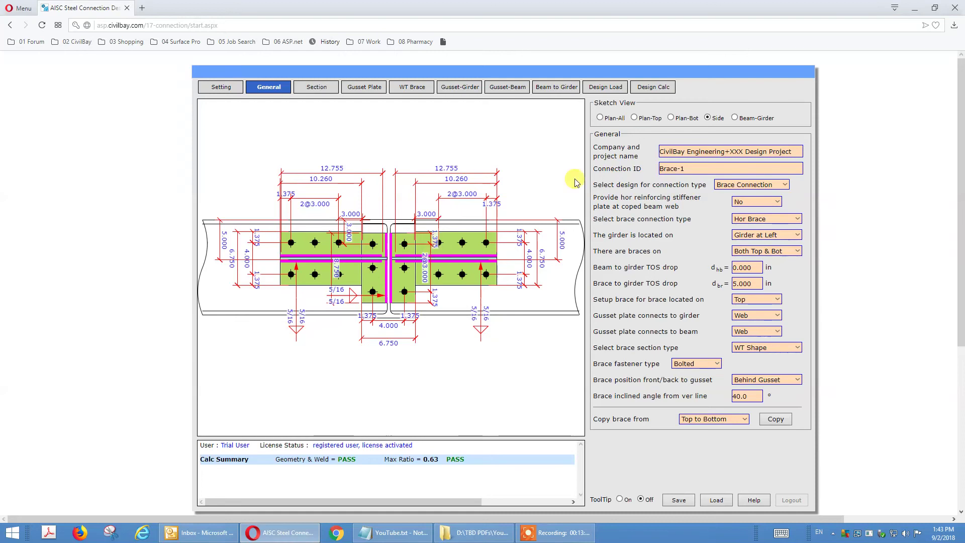
Open the design loads and compare the brace axial force directions of load cases 1 and 2 in the sketch.
{"action": "left_click", "coordinate": [609, 88]}
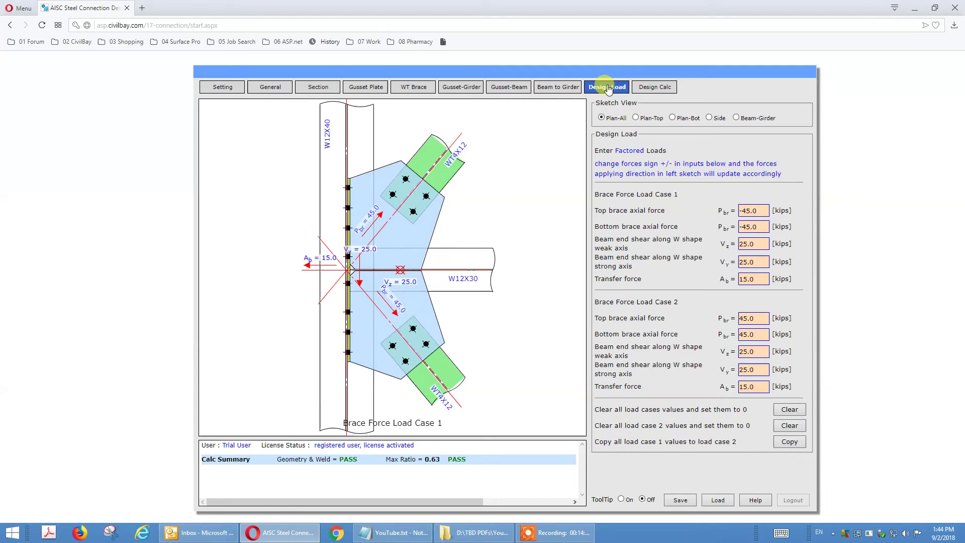
{"action": "left_click", "coordinate": [767, 210]}
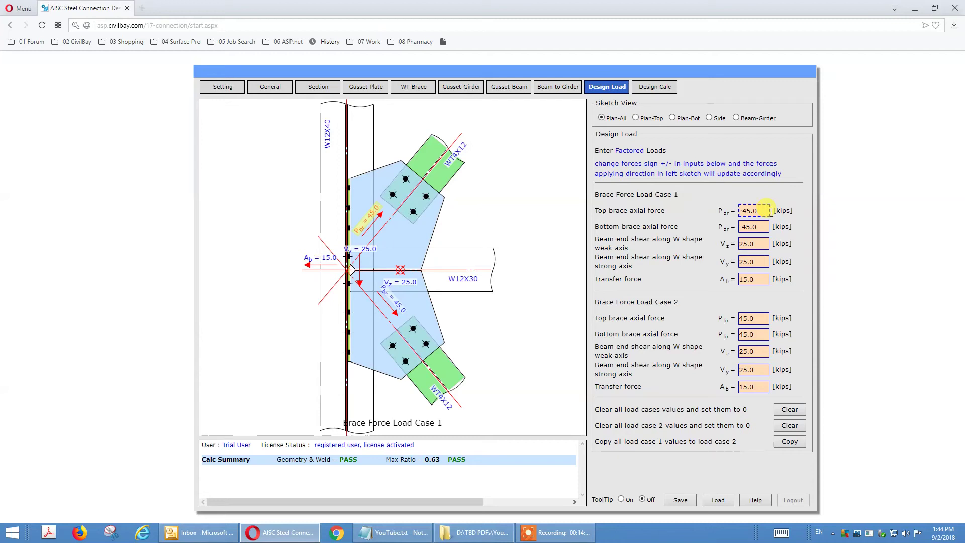
{"action": "left_click", "coordinate": [754, 333]}
{"action": "left_click", "coordinate": [756, 320]}
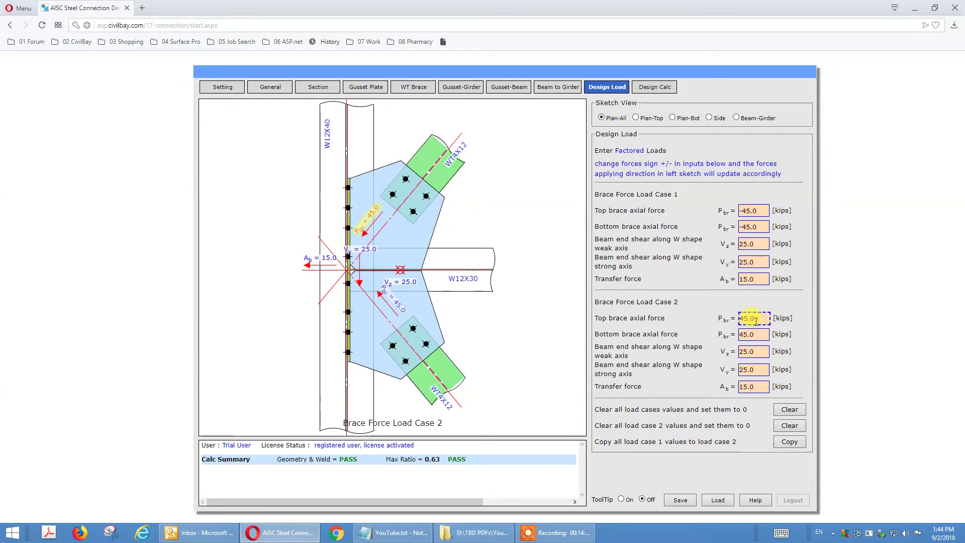
{"action": "left_click", "coordinate": [678, 291]}
{"action": "left_click", "coordinate": [743, 210]}
{"action": "left_click", "coordinate": [748, 227]}
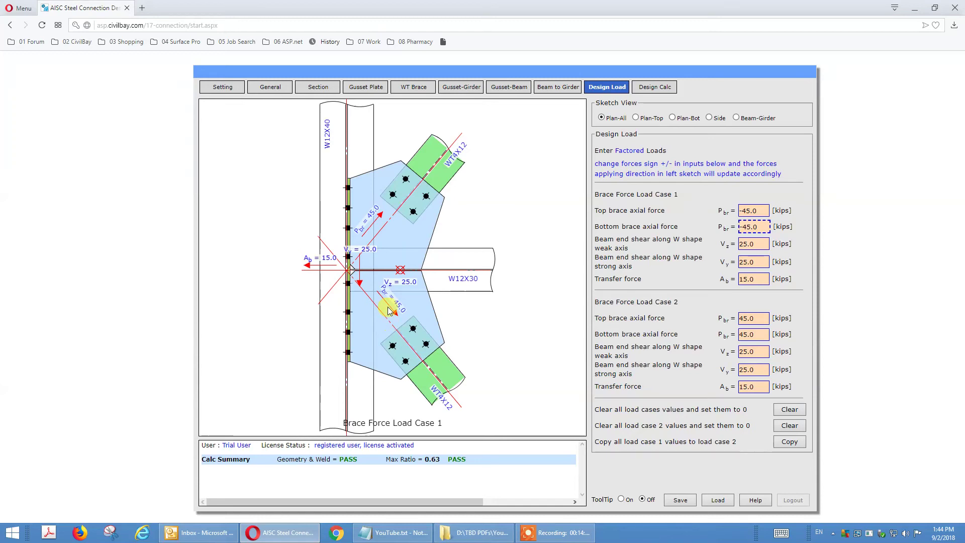
{"action": "left_click", "coordinate": [670, 253]}
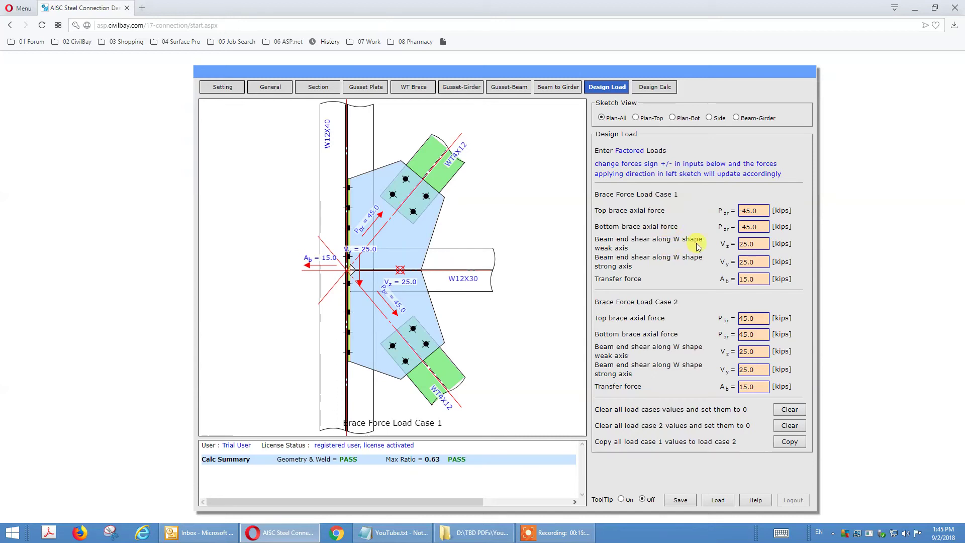
Examine load case 1's brace axial forces, weak and strong axis beam end shears, and transfer force in the sketch.
{"action": "left_click", "coordinate": [749, 211]}
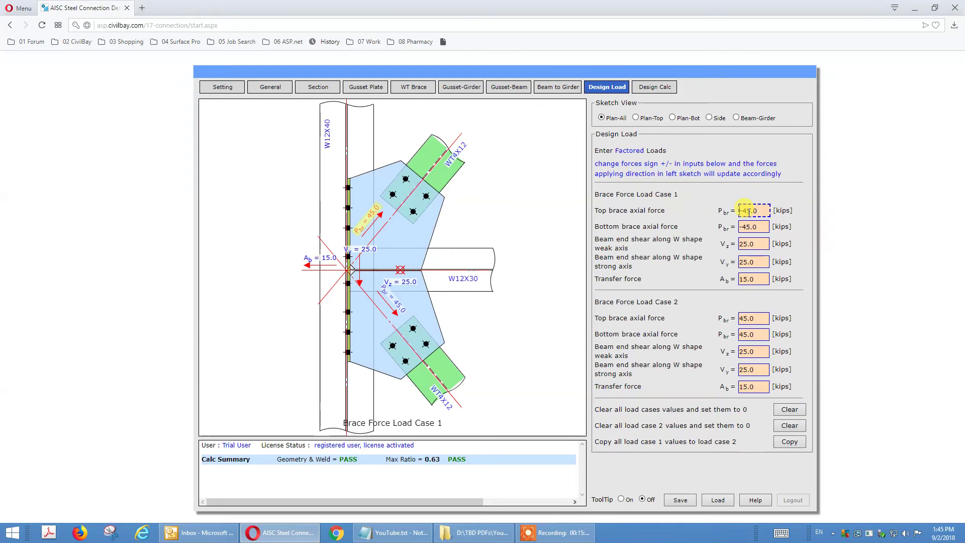
{"action": "left_click", "coordinate": [753, 228]}
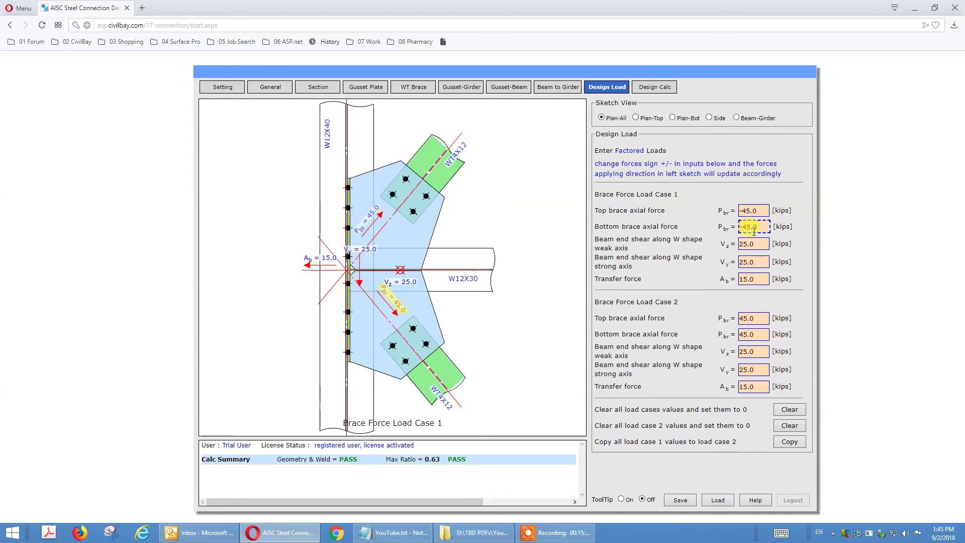
{"action": "left_click", "coordinate": [755, 245]}
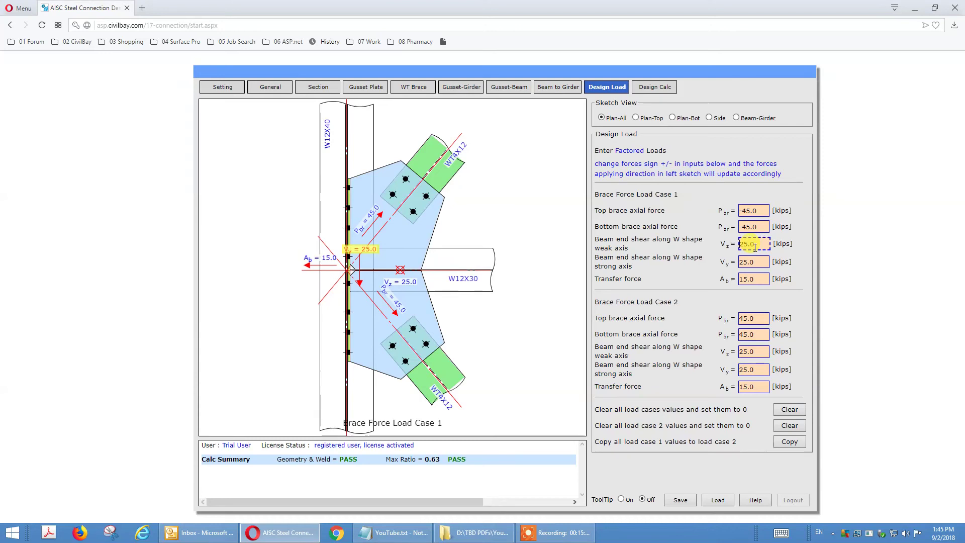
{"action": "left_click", "coordinate": [754, 262]}
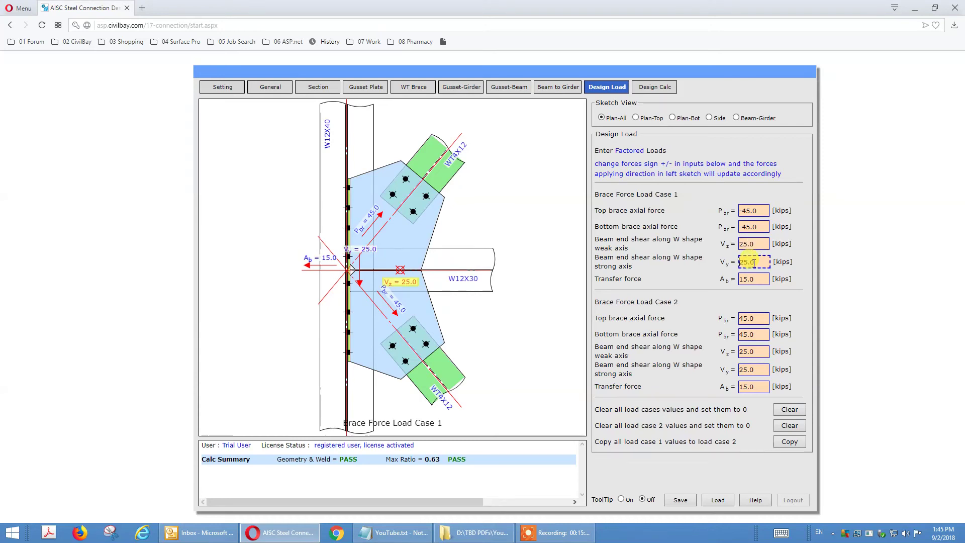
{"action": "left_click", "coordinate": [754, 276]}
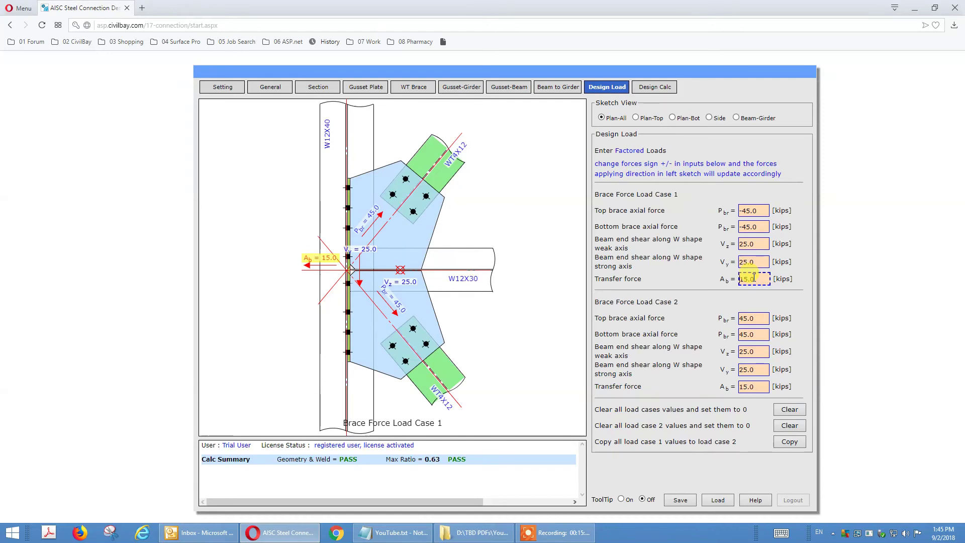
{"action": "left_click", "coordinate": [653, 259]}
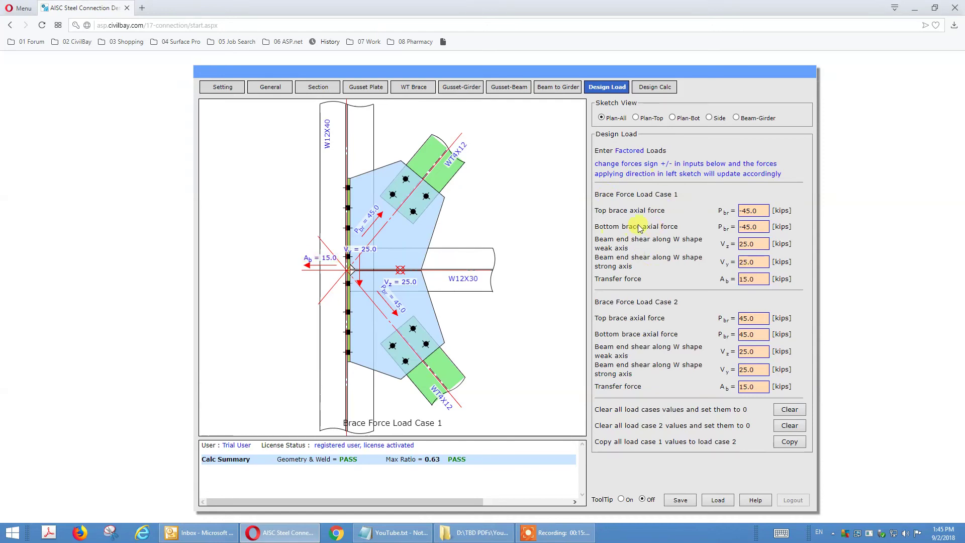
Examine load case 2's top and bottom brace axial forces, and recheck load case 1's weak-axis shear and transfer force.
{"action": "left_click", "coordinate": [748, 318]}
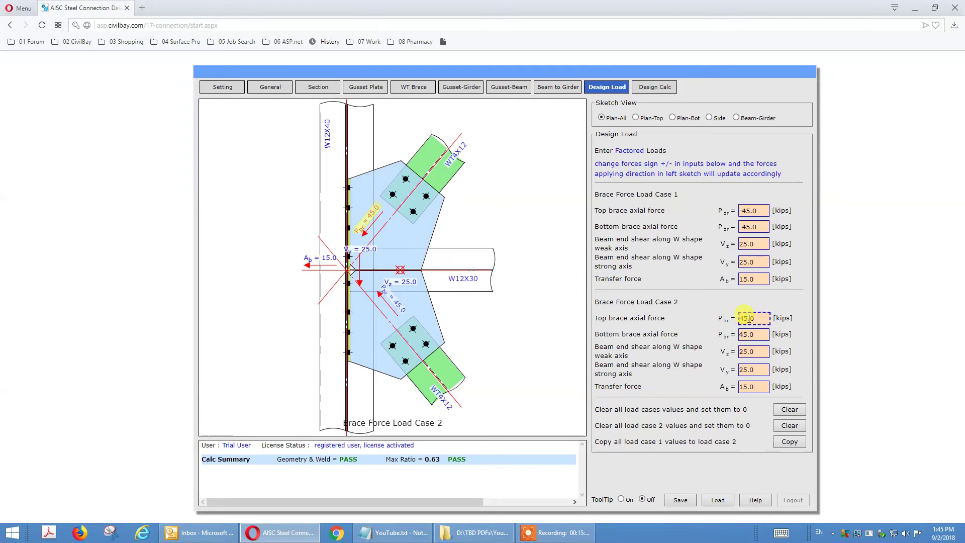
{"action": "left_click", "coordinate": [755, 334]}
{"action": "left_click", "coordinate": [740, 244]}
{"action": "left_click", "coordinate": [740, 282]}
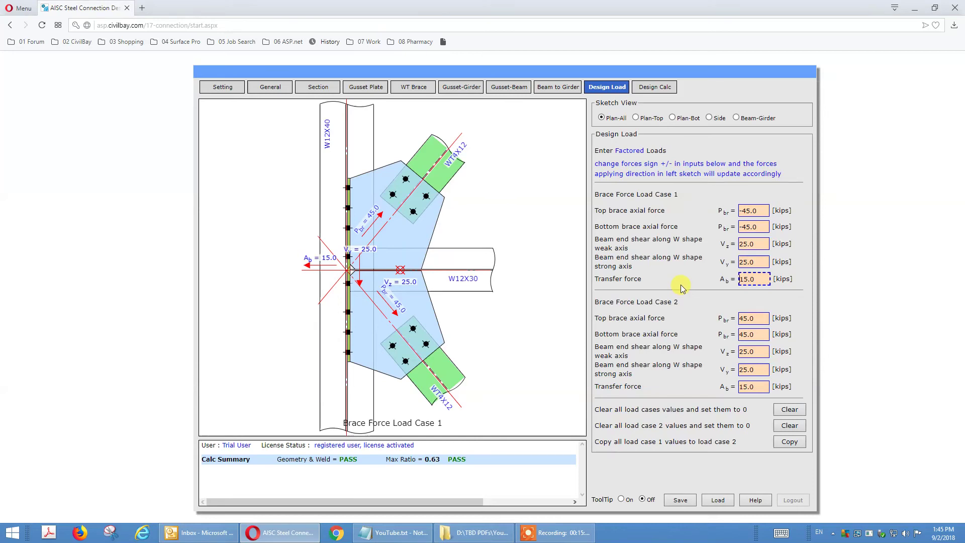
{"action": "left_click", "coordinate": [661, 273]}
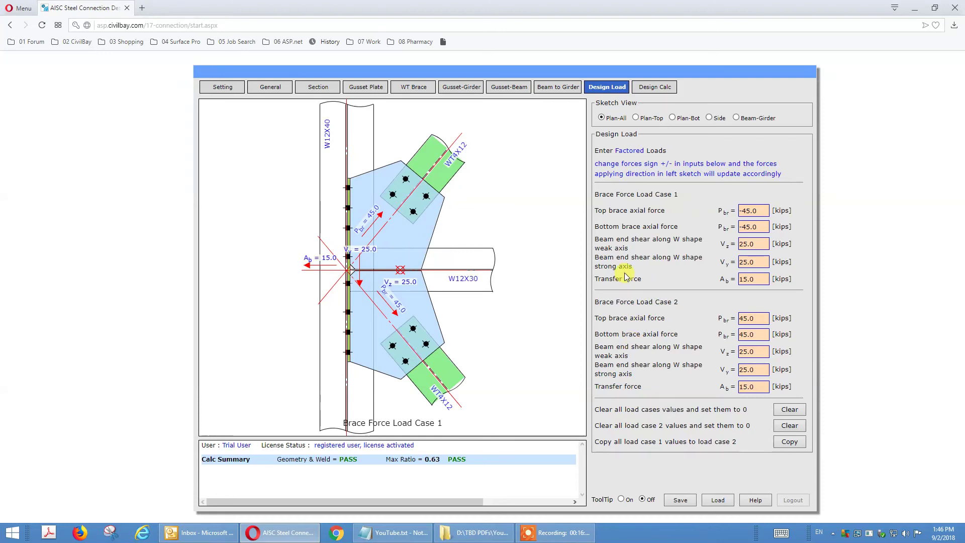
Open the design calculation and review its overall result, brace and gusset limit state checks, and connection sketches.
{"action": "left_click", "coordinate": [662, 89]}
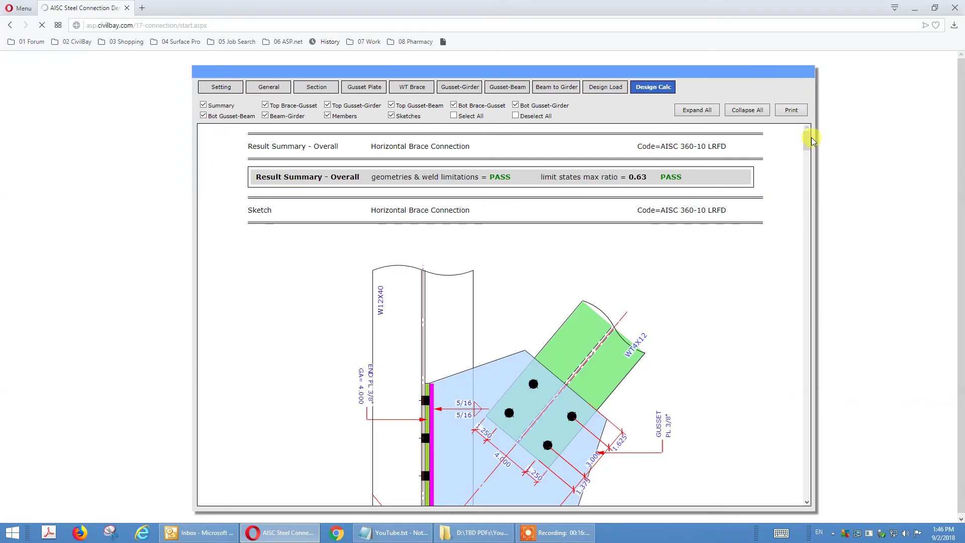
{"action": "left_click_drag", "start_coordinate": [804, 137], "coordinate": [812, 173]}
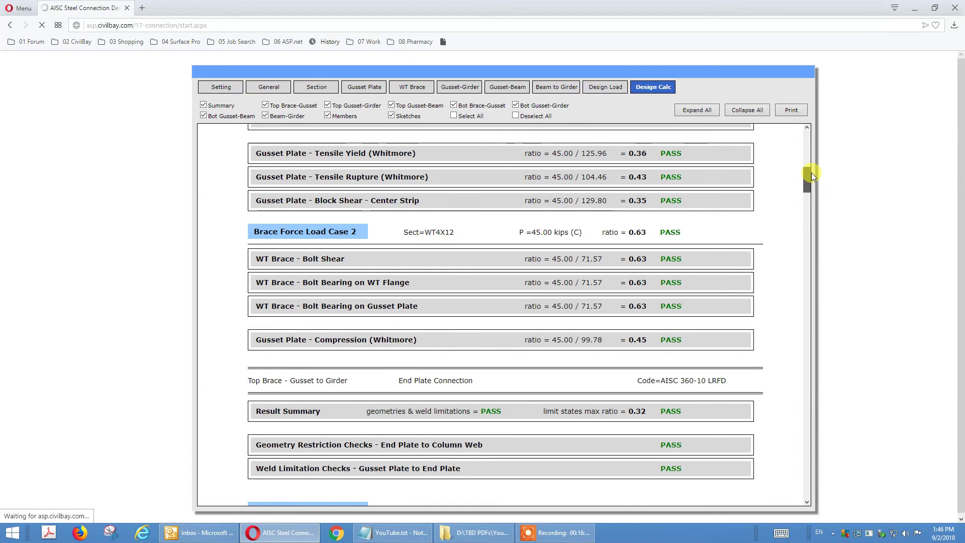
{"action": "scroll", "coordinate": [810, 217], "scroll_direction": "down", "scroll_amount": 6}
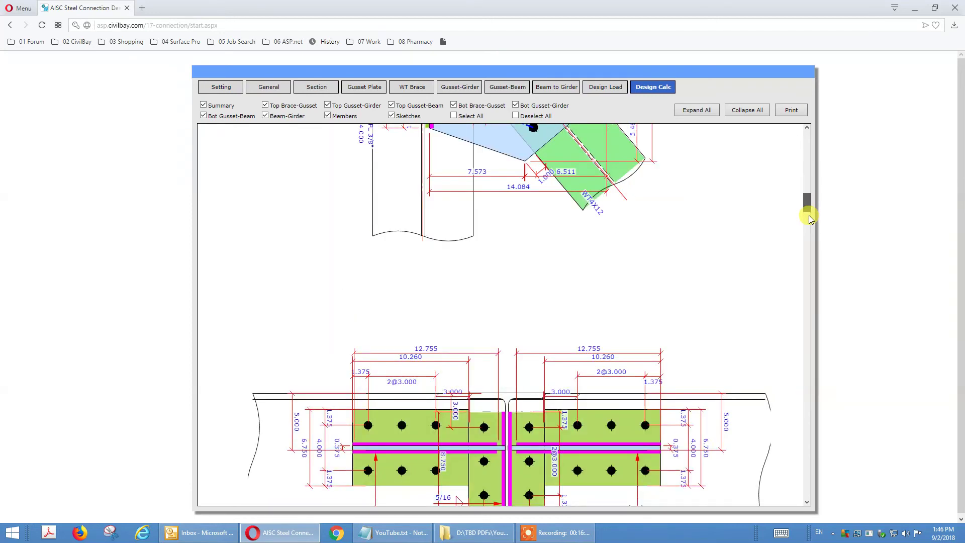
{"action": "scroll", "coordinate": [809, 221], "scroll_direction": "down", "scroll_amount": 10}
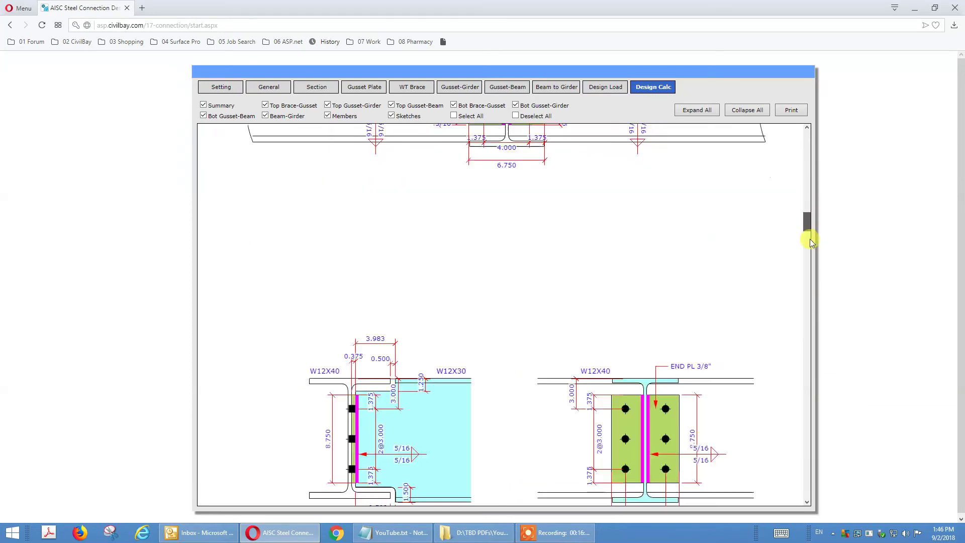
{"action": "scroll", "coordinate": [813, 252], "scroll_direction": "down", "scroll_amount": 9}
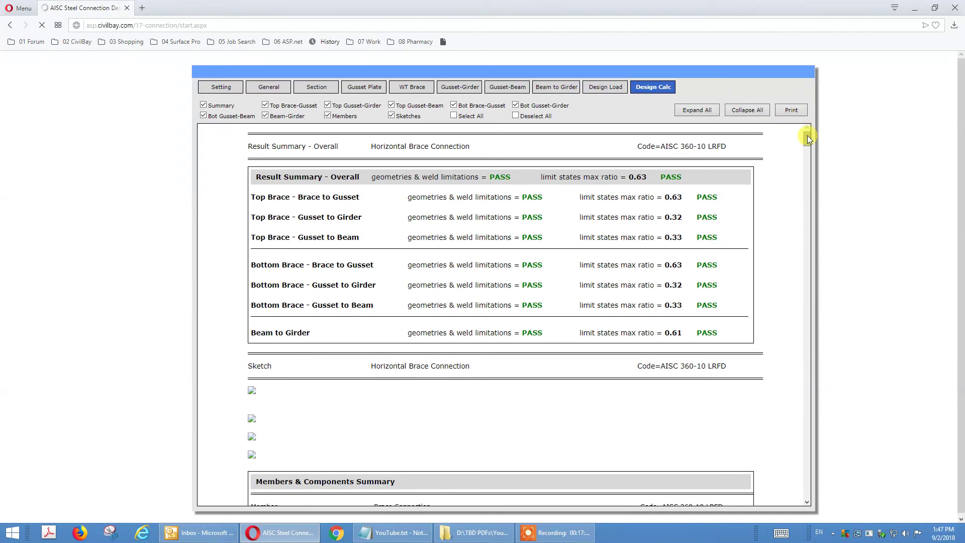
Skim the fully expanded calculation report, return to its start, and open the print version in a maximized window.
{"action": "left_click_drag", "start_coordinate": [807, 135], "coordinate": [811, 200]}
{"action": "left_click_drag", "start_coordinate": [810, 248], "coordinate": [806, 119]}
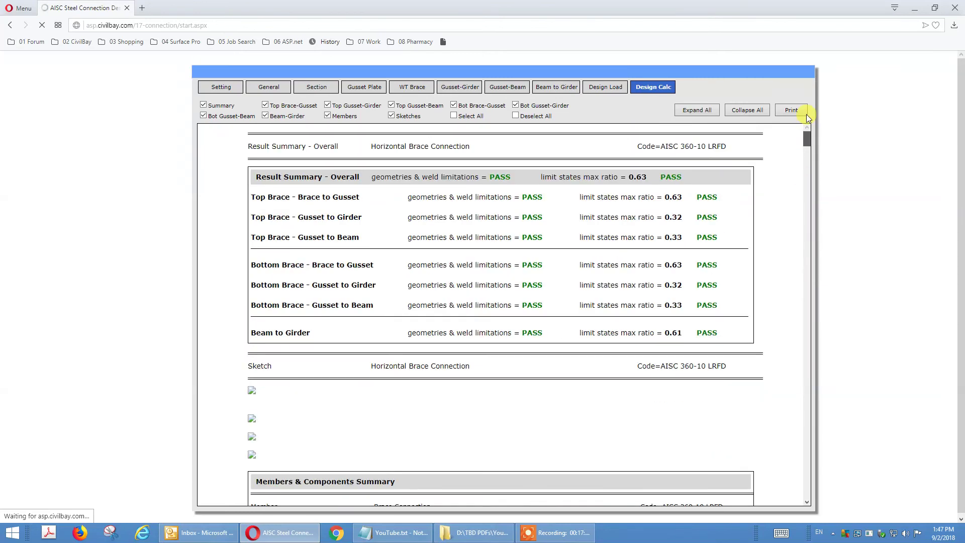
{"action": "left_click", "coordinate": [793, 109]}
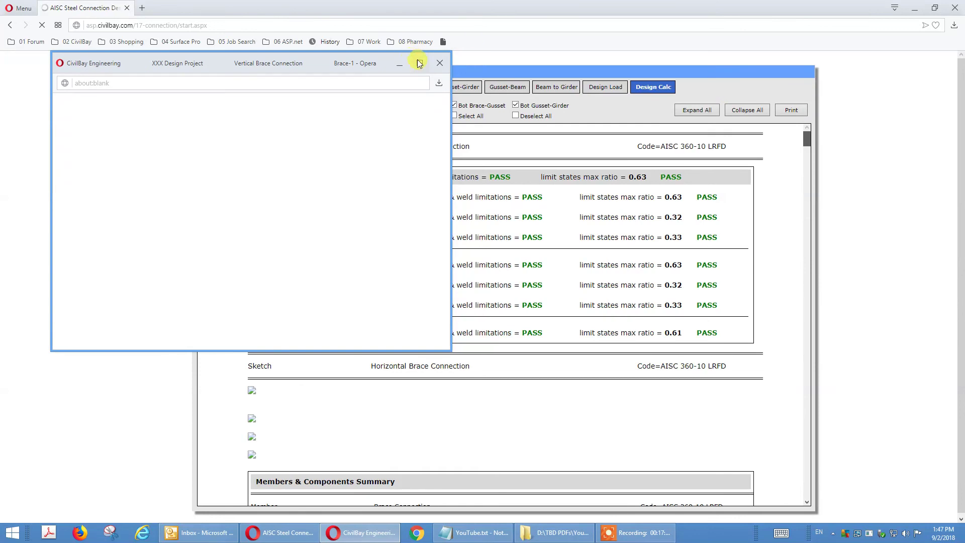
{"action": "left_click", "coordinate": [420, 63]}
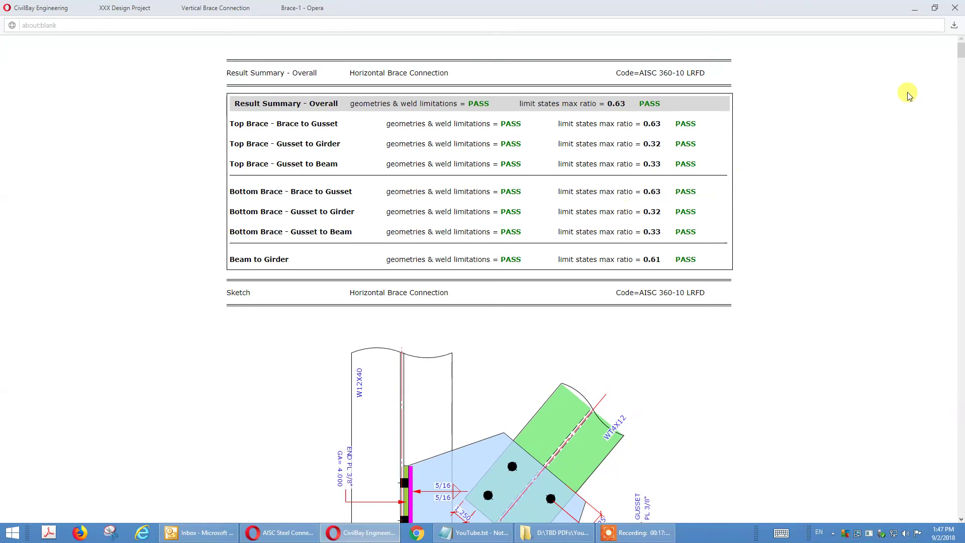
Examine the print report's overall result summary and the dimensioned plan sketches of the gusset plates and WT braces.
{"action": "mouse_move", "coordinate": [960, 60]}
{"action": "left_mouse_down"}
{"action": "mouse_move", "coordinate": [960, 84]}
{"action": "mouse_move", "coordinate": [960, 45]}
{"action": "left_mouse_up"}
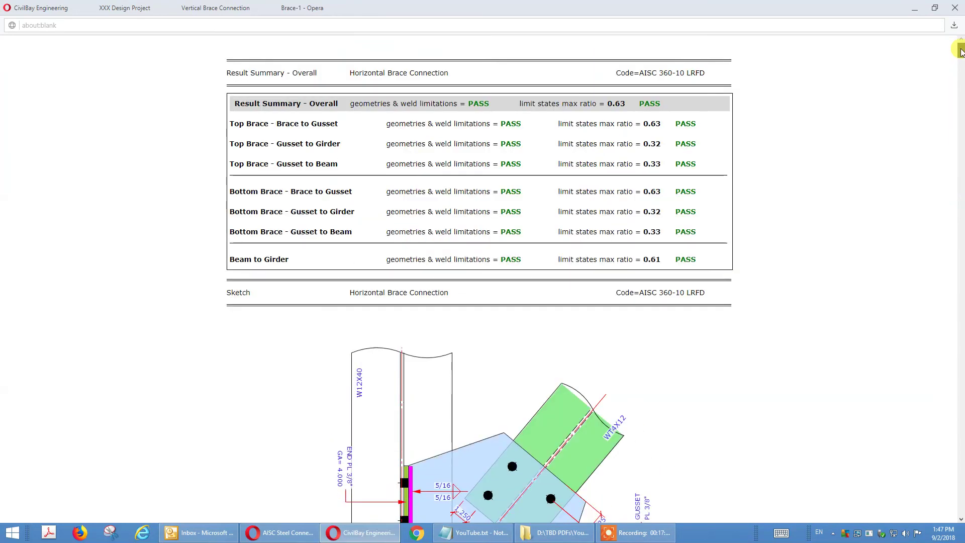
{"action": "scroll", "coordinate": [829, 187], "scroll_direction": "down", "scroll_amount": 9}
{"action": "scroll", "coordinate": [832, 188], "scroll_direction": "up", "scroll_amount": 3}
{"action": "scroll", "coordinate": [649, 236], "scroll_direction": "down", "scroll_amount": 1}
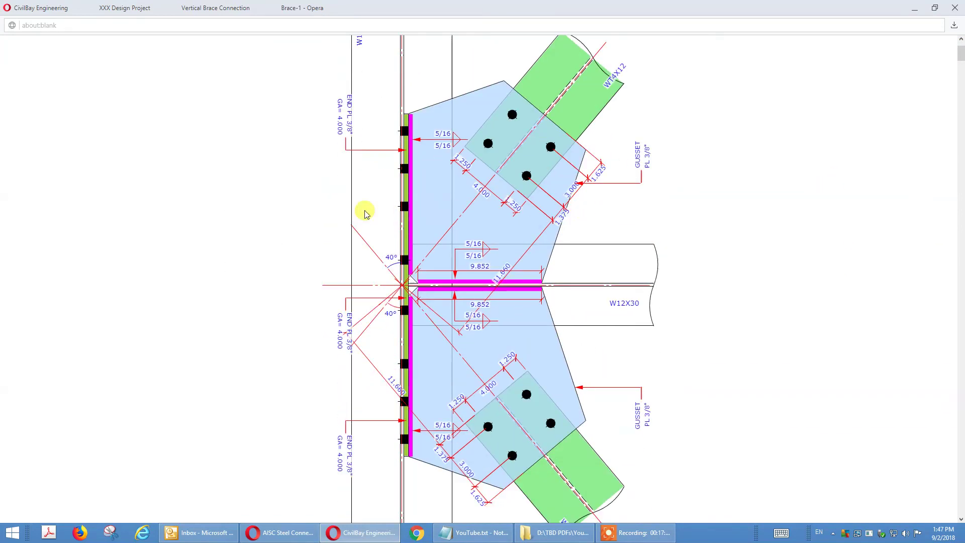
{"action": "scroll", "coordinate": [461, 327], "scroll_direction": "down", "scroll_amount": 6}
{"action": "scroll", "coordinate": [463, 331], "scroll_direction": "down", "scroll_amount": 5}
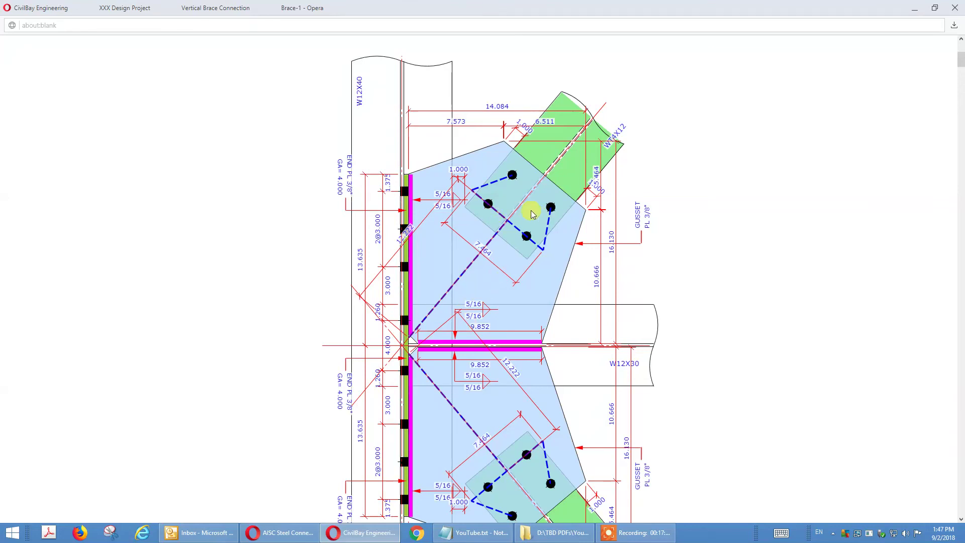
Examine the report's girder-side end plate elevation and the beam-to-girder end plate sketches.
{"action": "scroll", "coordinate": [505, 241], "scroll_direction": "down", "scroll_amount": 3}
{"action": "scroll", "coordinate": [503, 246], "scroll_direction": "down", "scroll_amount": 11}
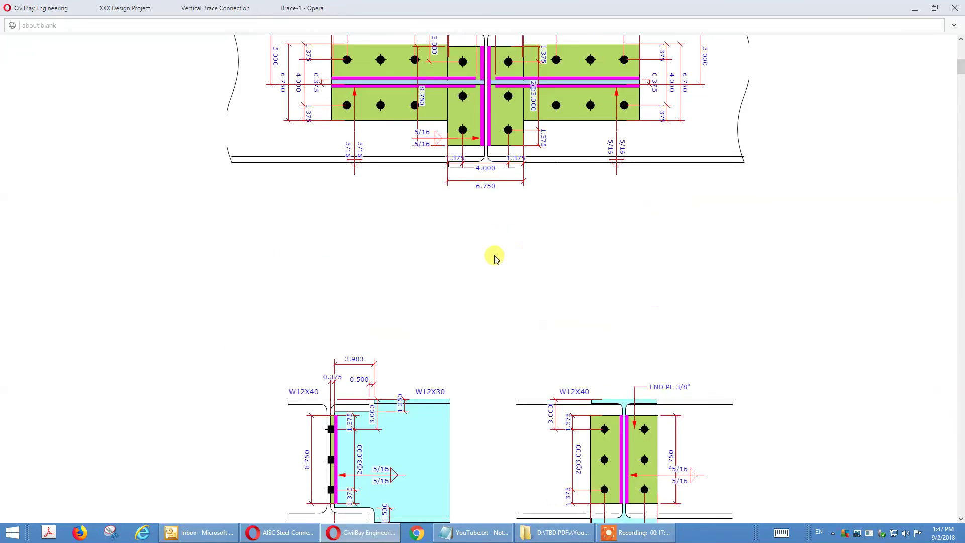
{"action": "scroll", "coordinate": [490, 241], "scroll_direction": "up", "scroll_amount": 2}
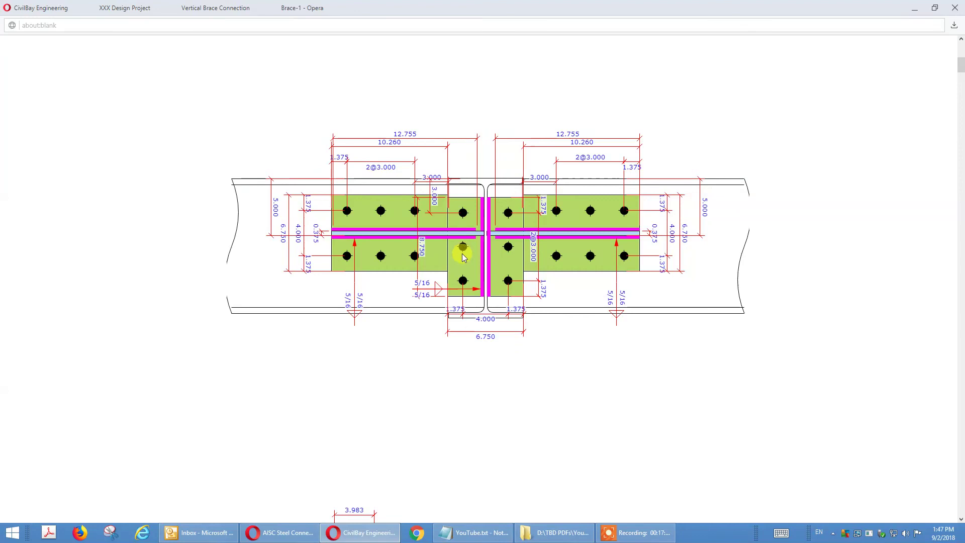
{"action": "scroll", "coordinate": [518, 272], "scroll_direction": "down", "scroll_amount": 3}
{"action": "scroll", "coordinate": [518, 271], "scroll_direction": "down", "scroll_amount": 4}
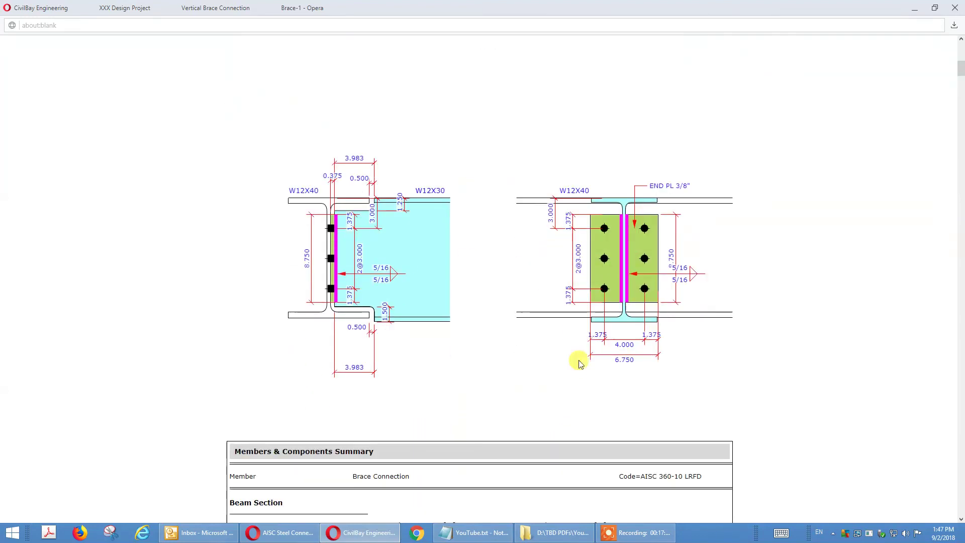
Review the top brace interface force calculations, revisit the overall result summary, and check the members and components summary.
{"action": "scroll", "coordinate": [568, 347], "scroll_direction": "down", "scroll_amount": 3}
{"action": "scroll", "coordinate": [563, 353], "scroll_direction": "down", "scroll_amount": 20}
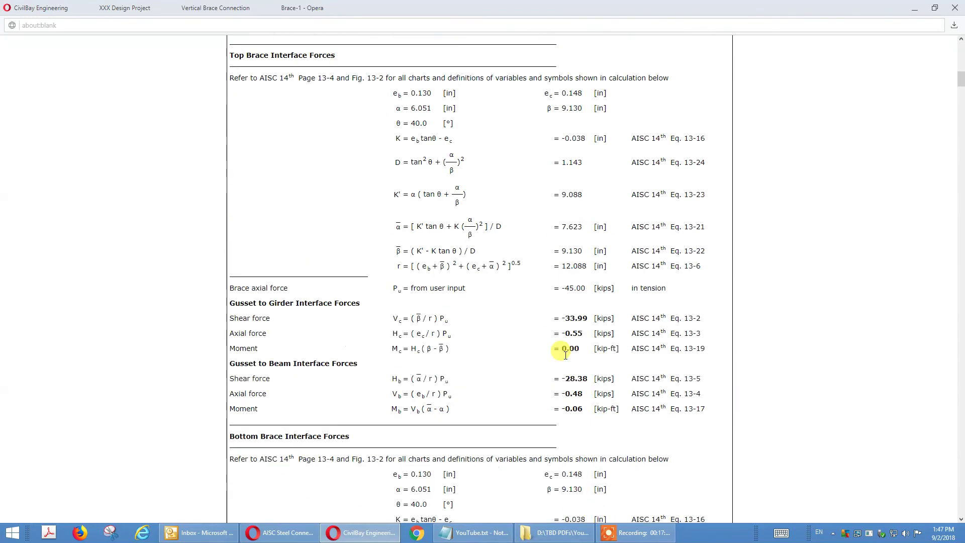
{"action": "left_click_drag", "start_coordinate": [961, 82], "coordinate": [960, 51]}
{"action": "scroll", "coordinate": [736, 246], "scroll_direction": "up", "scroll_amount": 1}
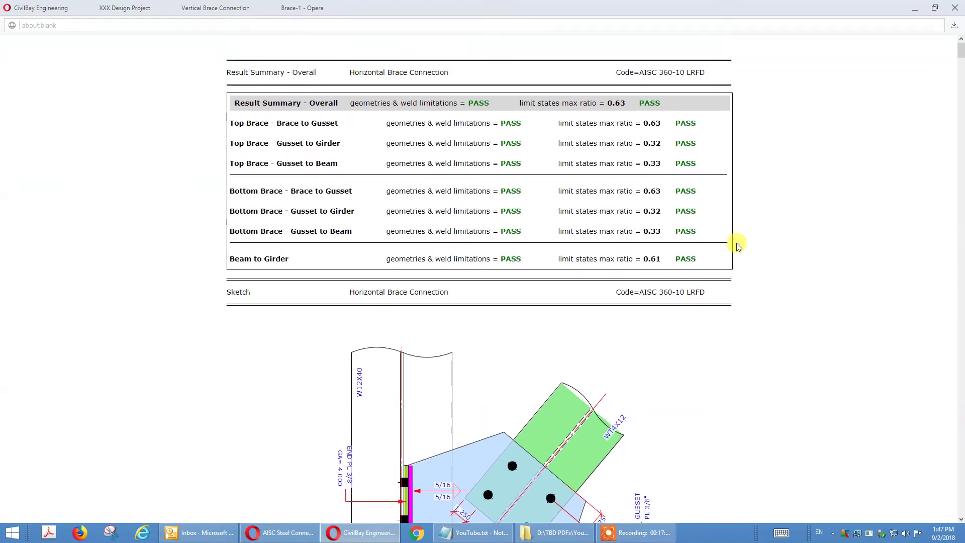
{"action": "scroll", "coordinate": [737, 244], "scroll_direction": "down", "scroll_amount": 7}
{"action": "scroll", "coordinate": [742, 245], "scroll_direction": "down", "scroll_amount": 20}
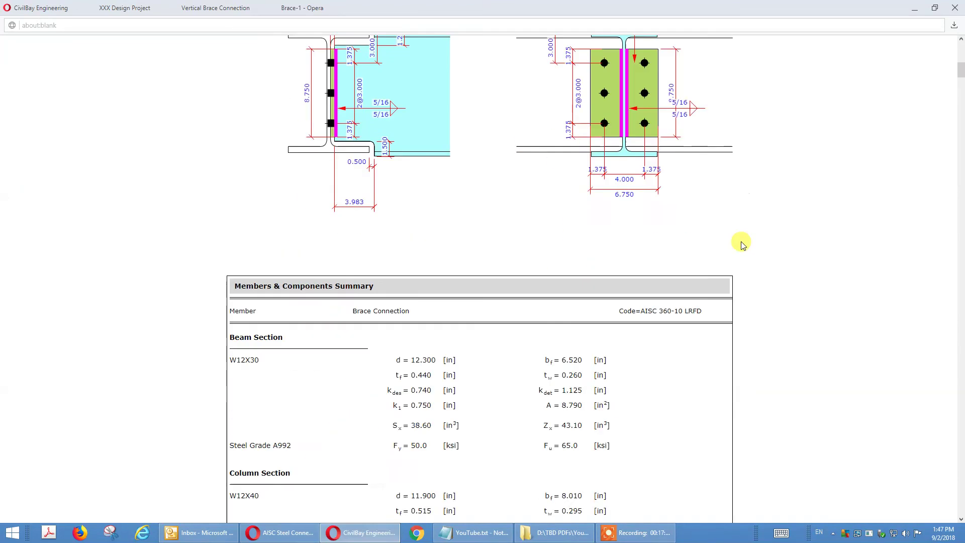
Examine the gusset plate tensile and block shear checks, WT brace bolt bearing checks, and interface forces for the brace in compression.
{"action": "left_click_drag", "start_coordinate": [961, 76], "coordinate": [960, 123]}
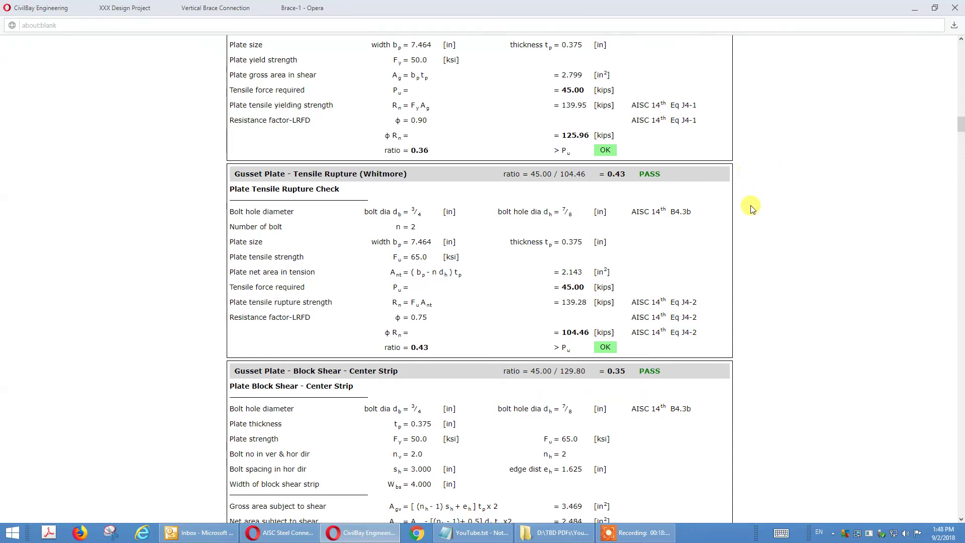
{"action": "scroll", "coordinate": [759, 206], "scroll_direction": "up", "scroll_amount": 3}
{"action": "scroll", "coordinate": [765, 209], "scroll_direction": "up", "scroll_amount": 15}
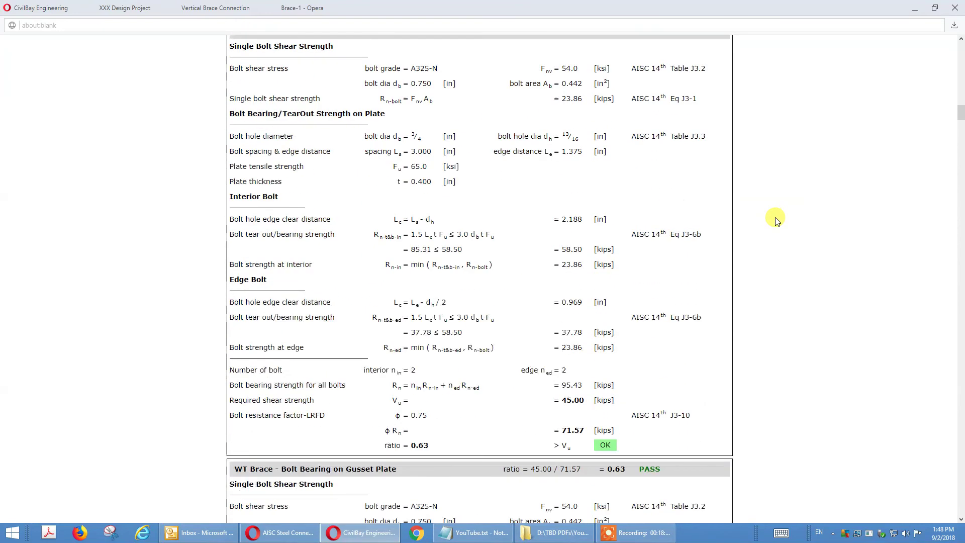
{"action": "scroll", "coordinate": [774, 216], "scroll_direction": "up", "scroll_amount": 15}
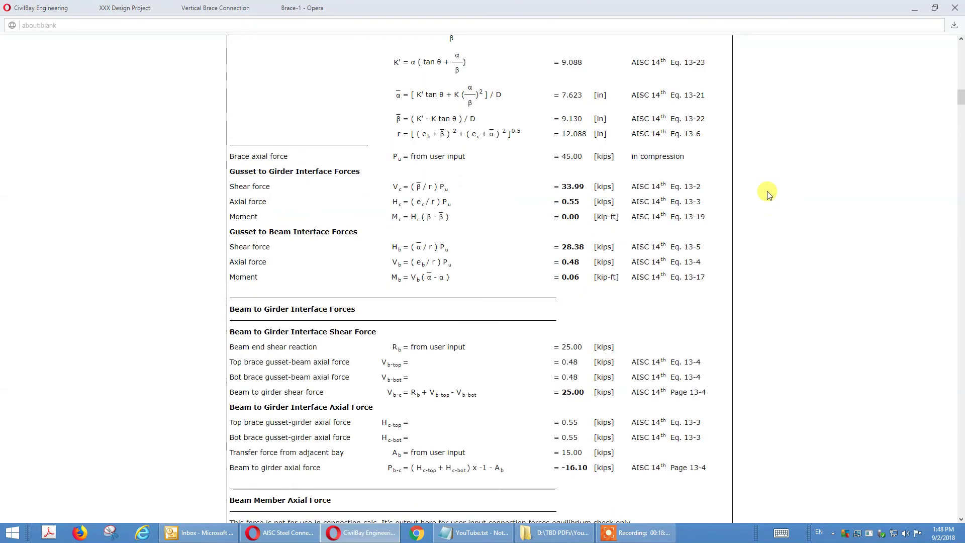
{"action": "scroll", "coordinate": [768, 179], "scroll_direction": "up", "scroll_amount": 2}
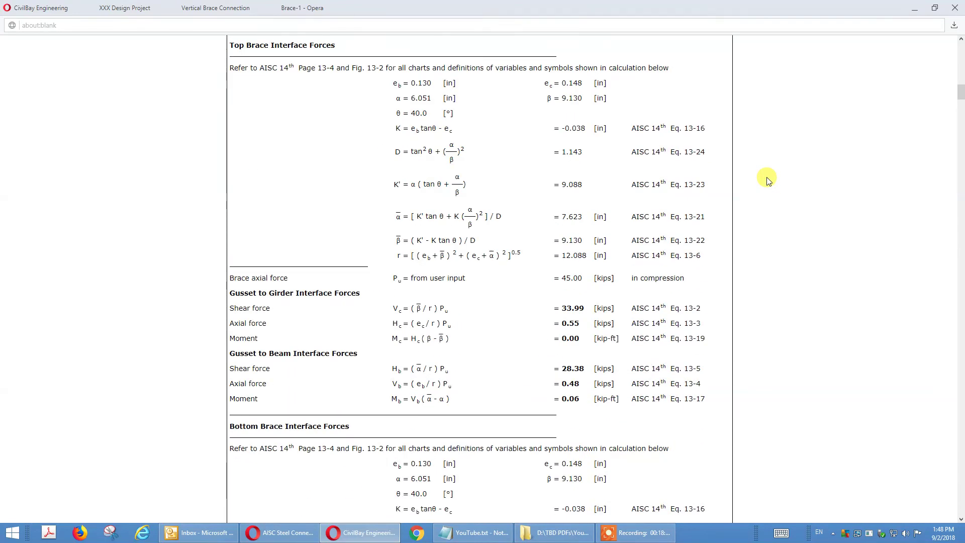